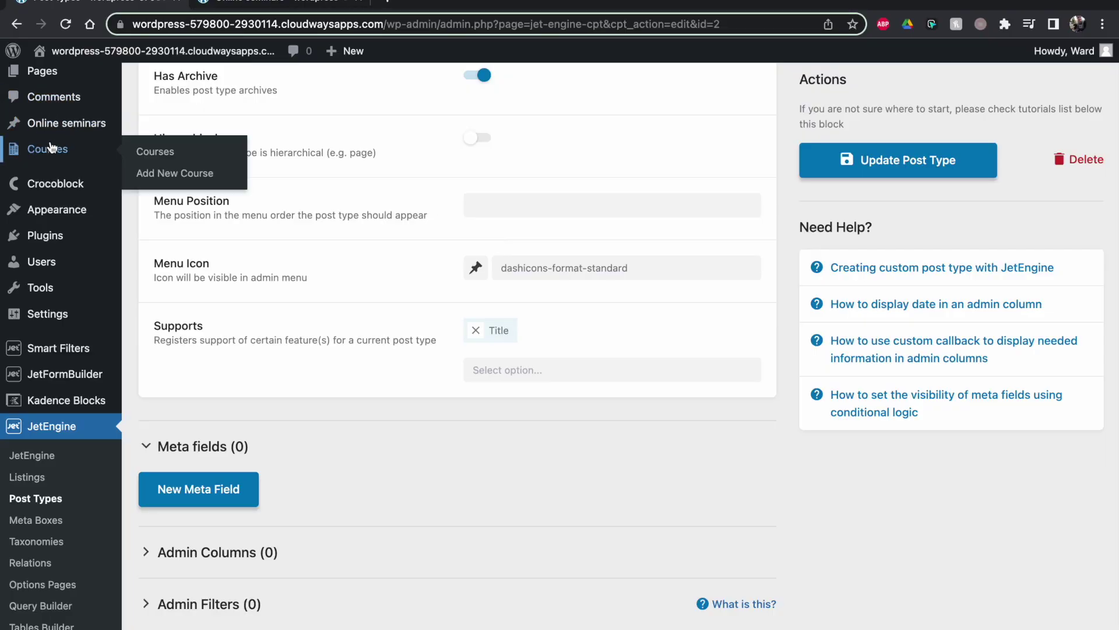
Leave the Online seminars settings for the Courses list of 8 published courses.
{"action": "scroll", "coordinate": [227, 219], "scroll_direction": "up", "scroll_amount": 3}
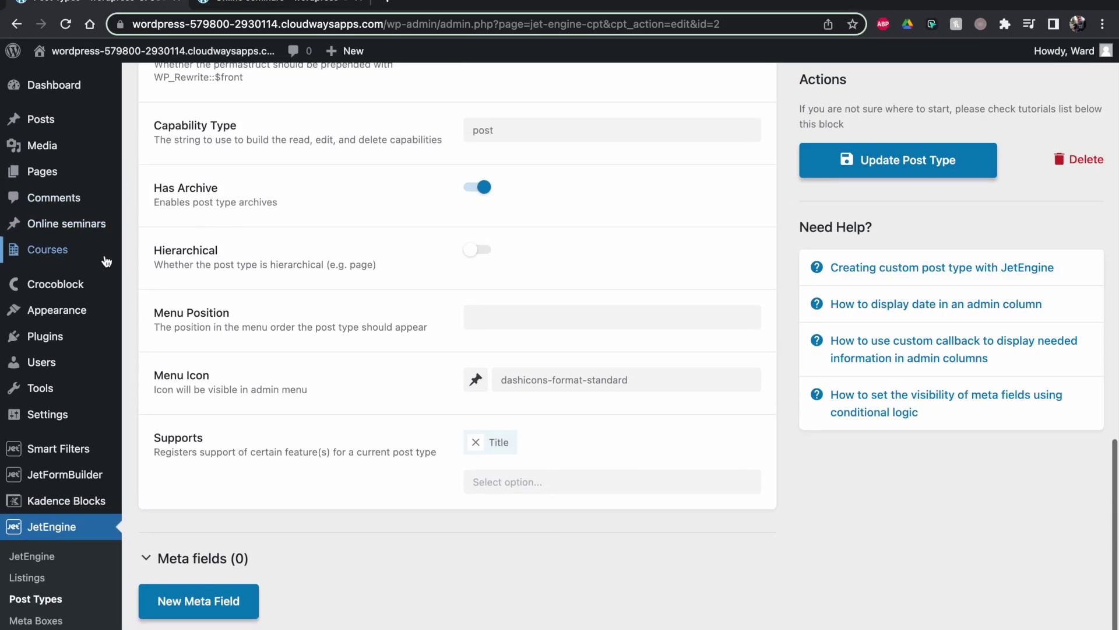
{"action": "mouse_move", "coordinate": [72, 249]}
{"action": "scroll", "coordinate": [66, 408], "scroll_direction": "down", "scroll_amount": 2}
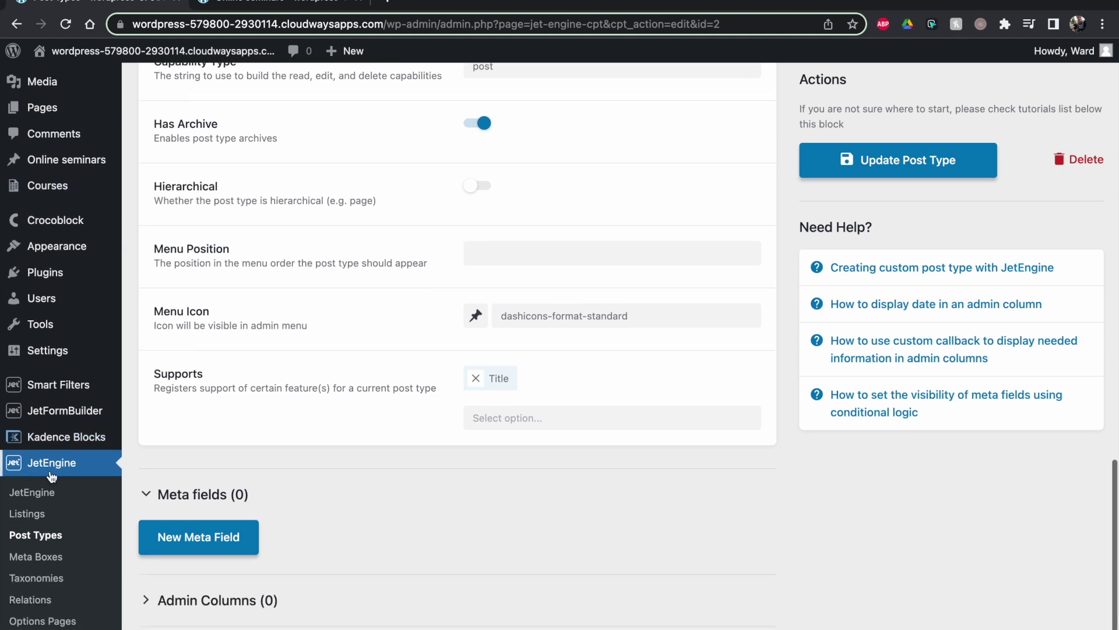
{"action": "scroll", "coordinate": [188, 465], "scroll_direction": "up", "scroll_amount": 3}
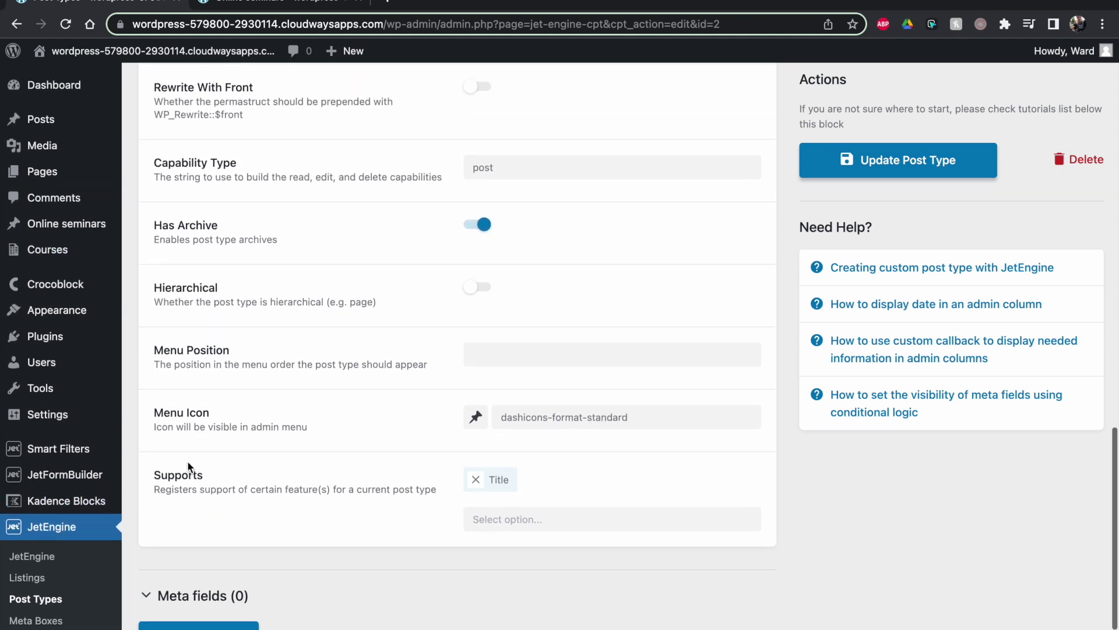
{"action": "scroll", "coordinate": [188, 462], "scroll_direction": "up", "scroll_amount": 5}
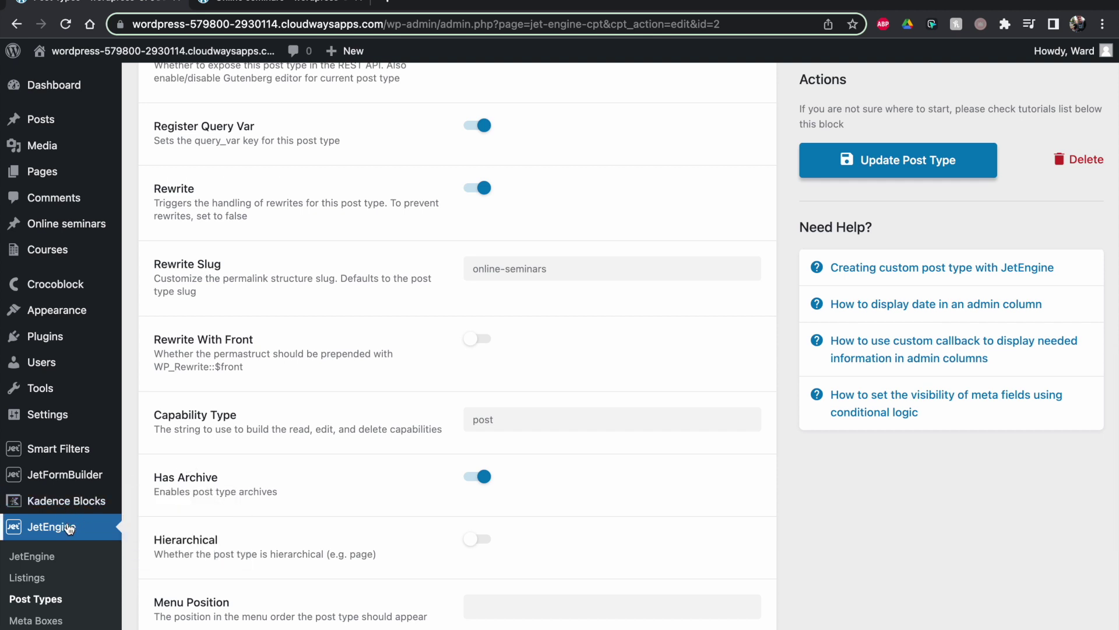
{"action": "left_click", "coordinate": [51, 249]}
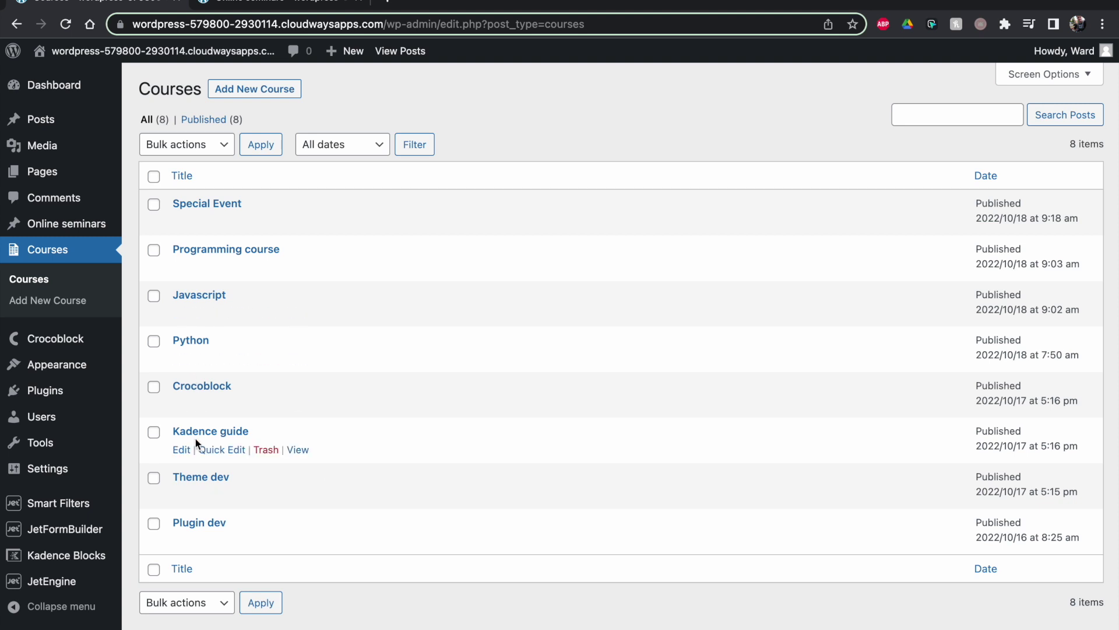
Open Programming course and point out its title, description, Starting date and End date fields.
{"action": "left_click", "coordinate": [214, 249]}
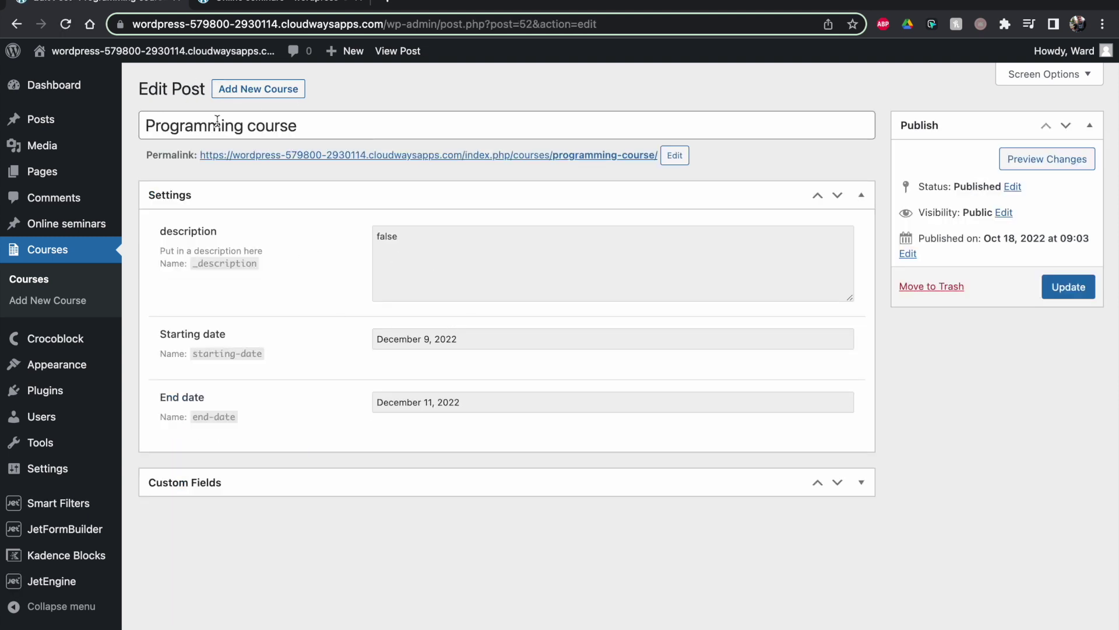
{"action": "left_click", "coordinate": [287, 125]}
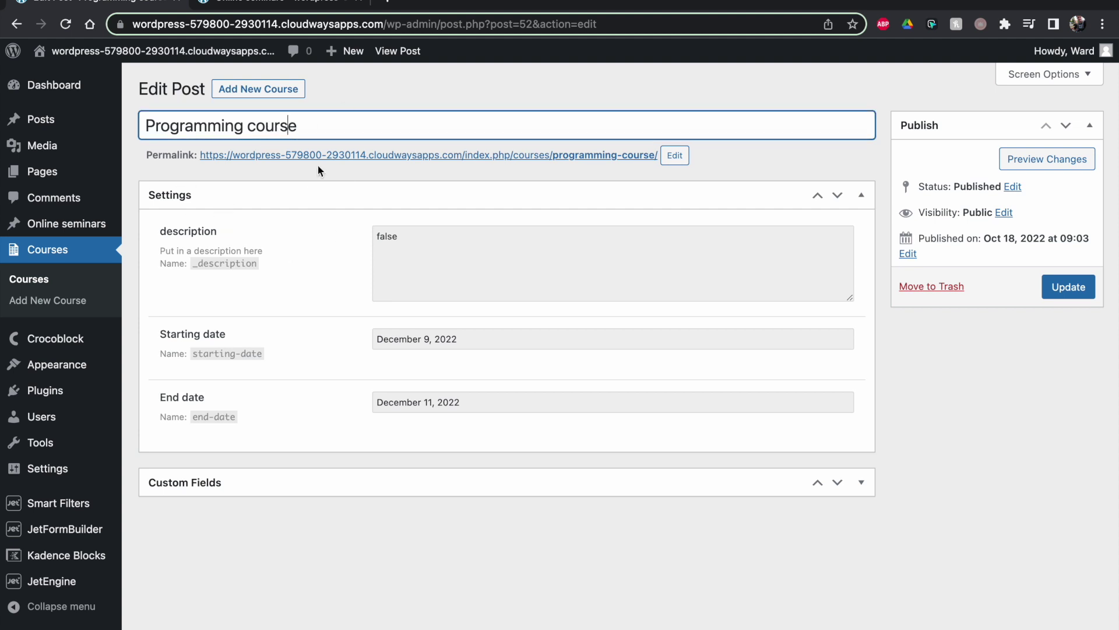
{"action": "left_click_drag", "start_coordinate": [161, 231], "coordinate": [238, 230]}
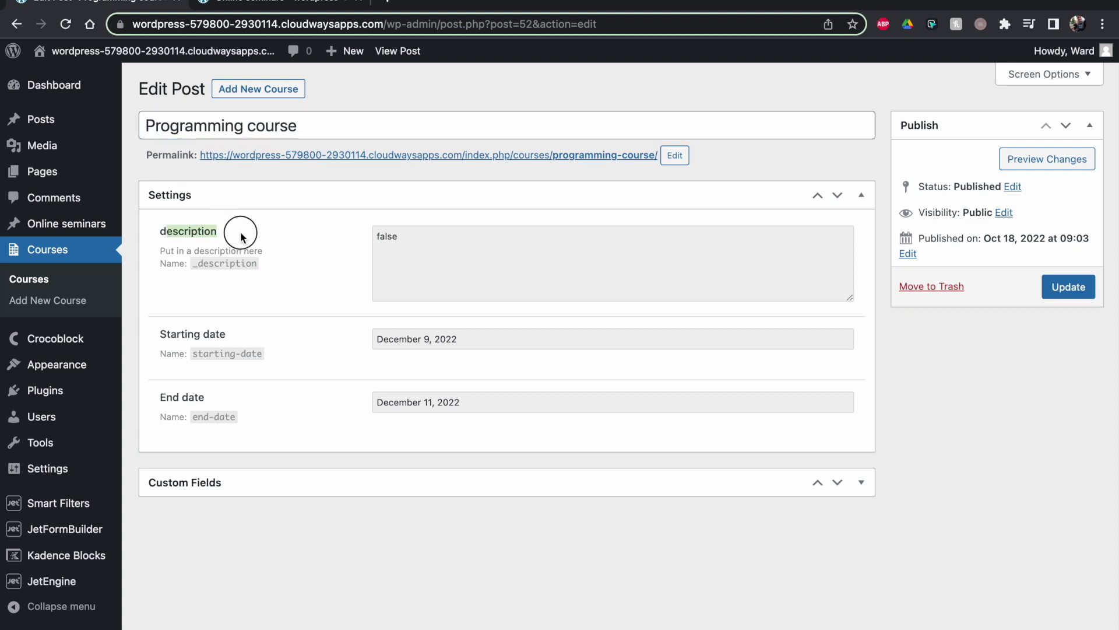
{"action": "left_click_drag", "start_coordinate": [160, 333], "coordinate": [242, 336]}
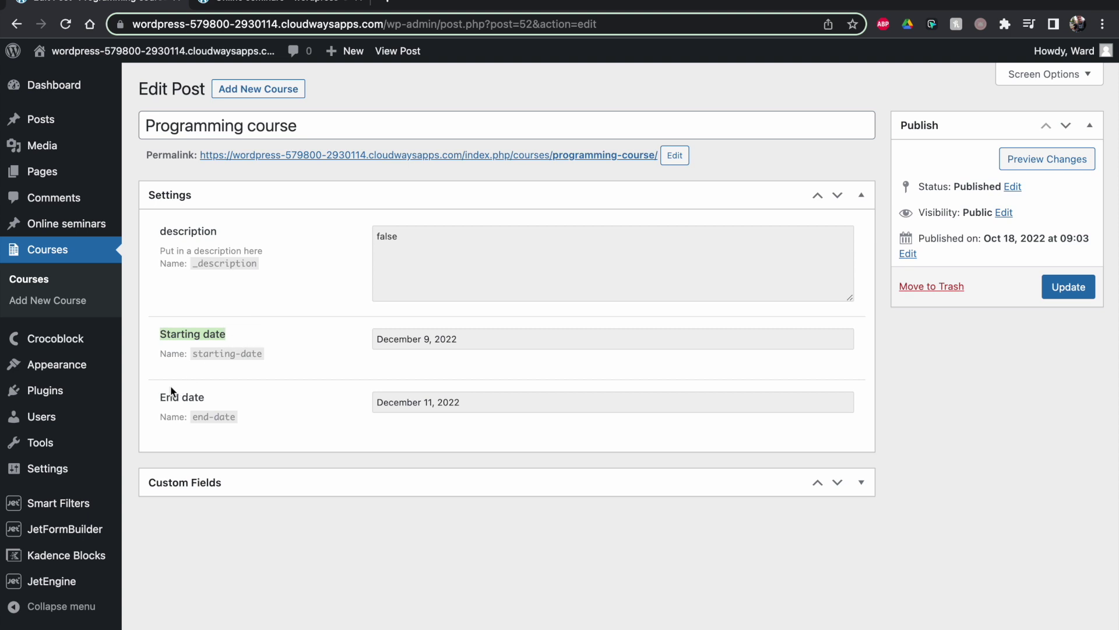
{"action": "left_click_drag", "start_coordinate": [160, 396], "coordinate": [211, 401]}
{"action": "left_click", "coordinate": [253, 399]}
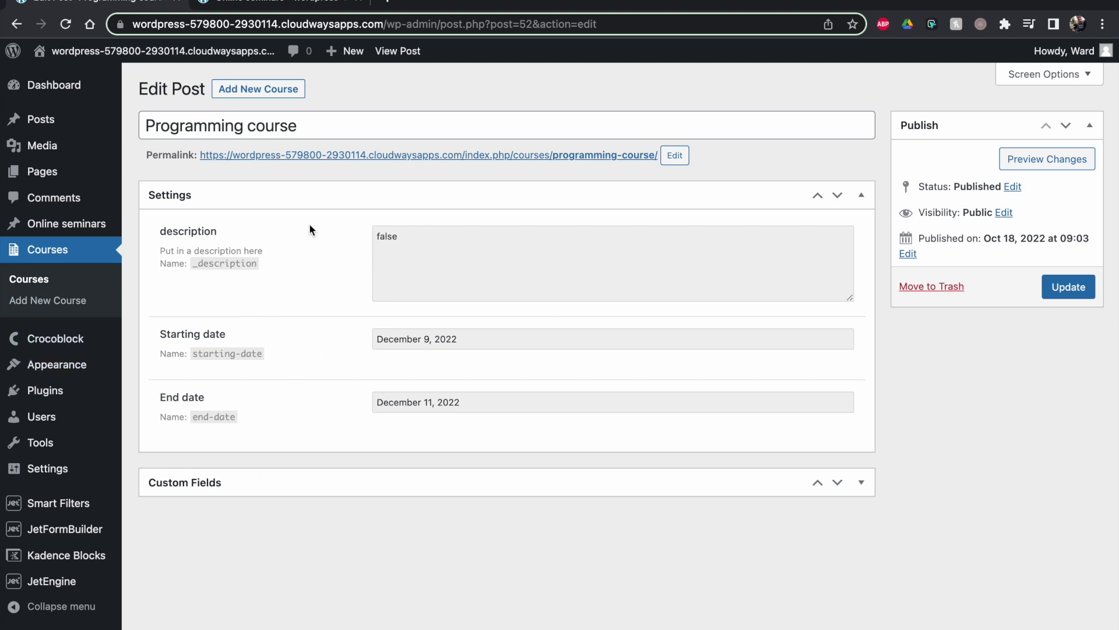
Show the Starting date calendar (December 9, 2022) and close it again.
{"action": "left_click", "coordinate": [310, 128]}
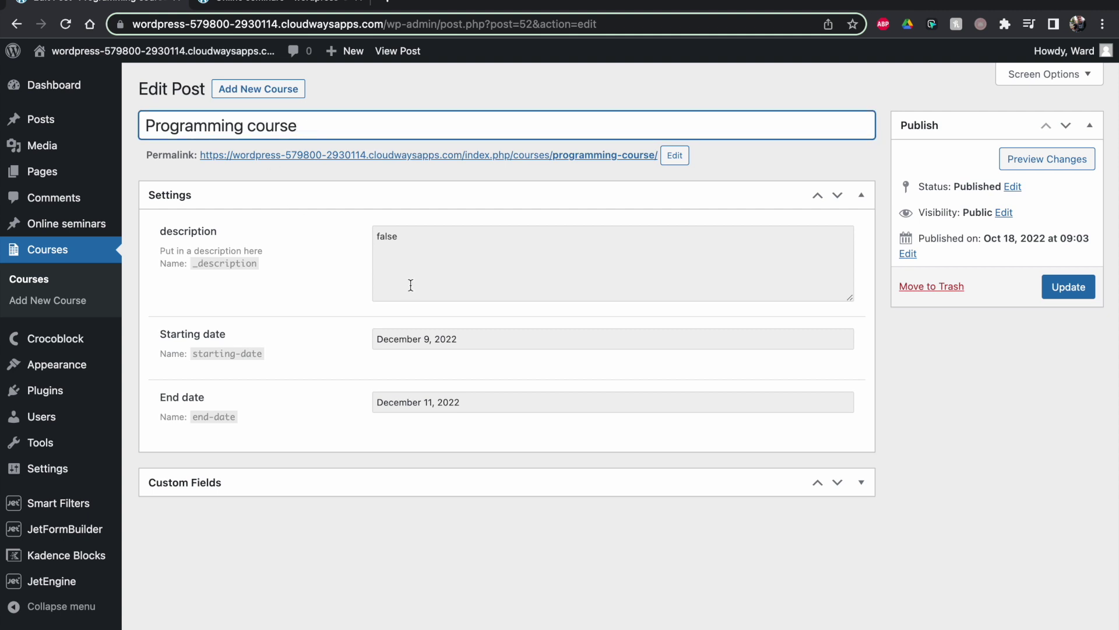
{"action": "left_click", "coordinate": [415, 250]}
{"action": "left_click", "coordinate": [432, 342]}
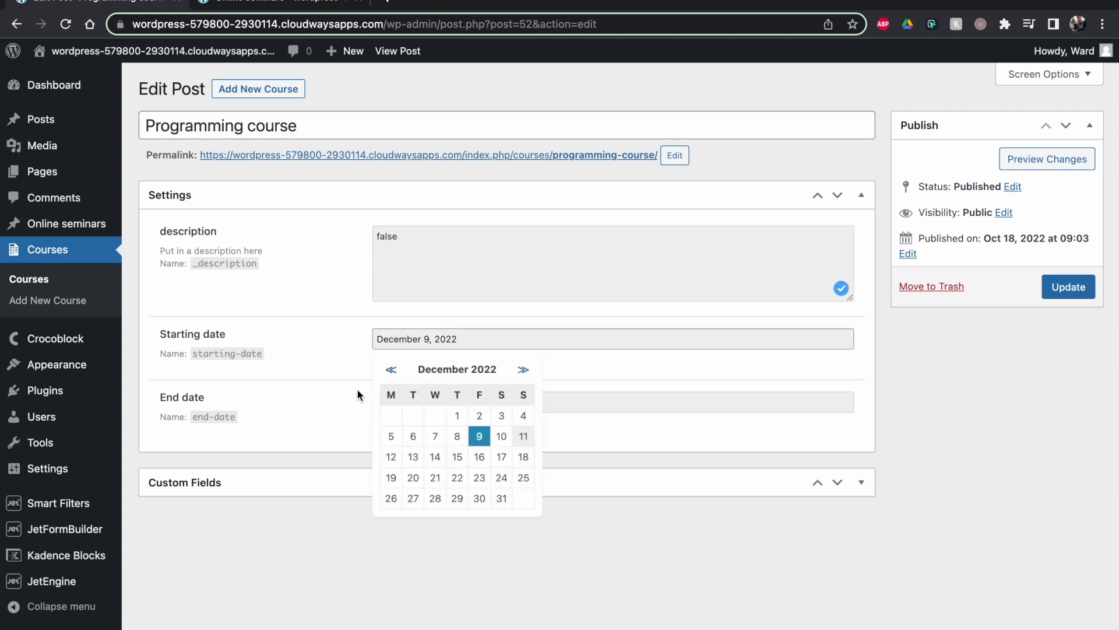
{"action": "left_click", "coordinate": [341, 339]}
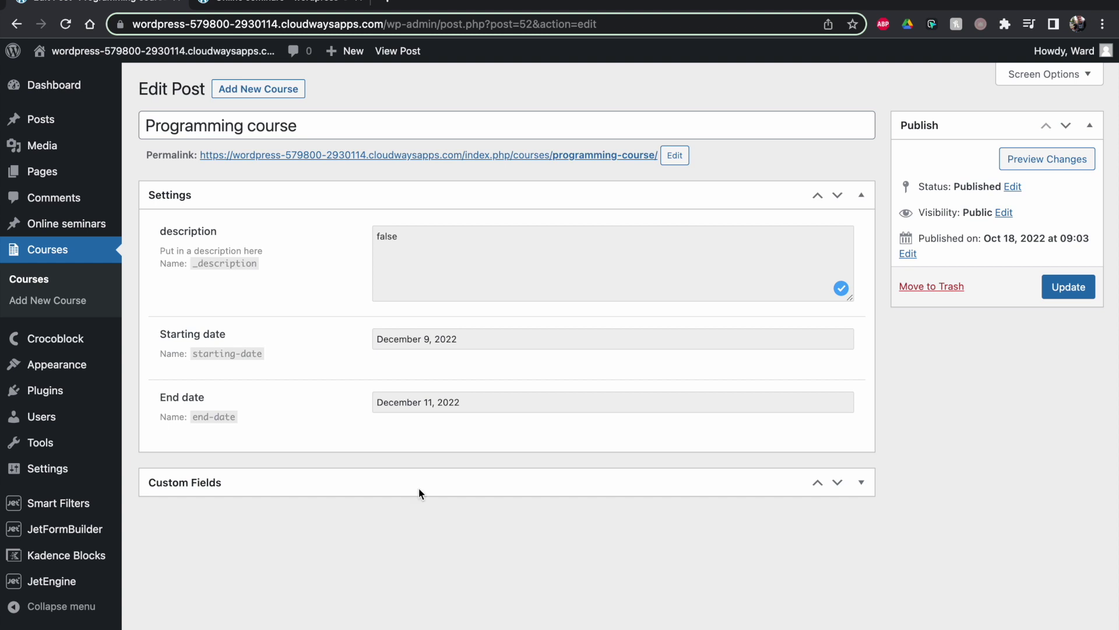
Start a new Online seminars post, then discard it to return to Programming course.
{"action": "left_click", "coordinate": [248, 5]}
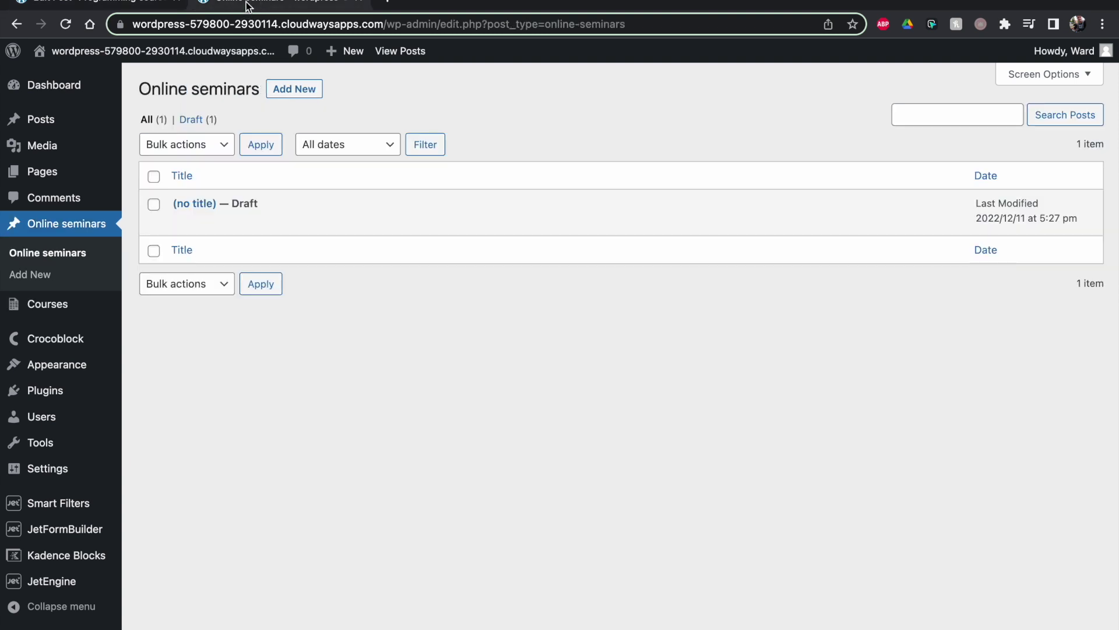
{"action": "left_click", "coordinate": [282, 90]}
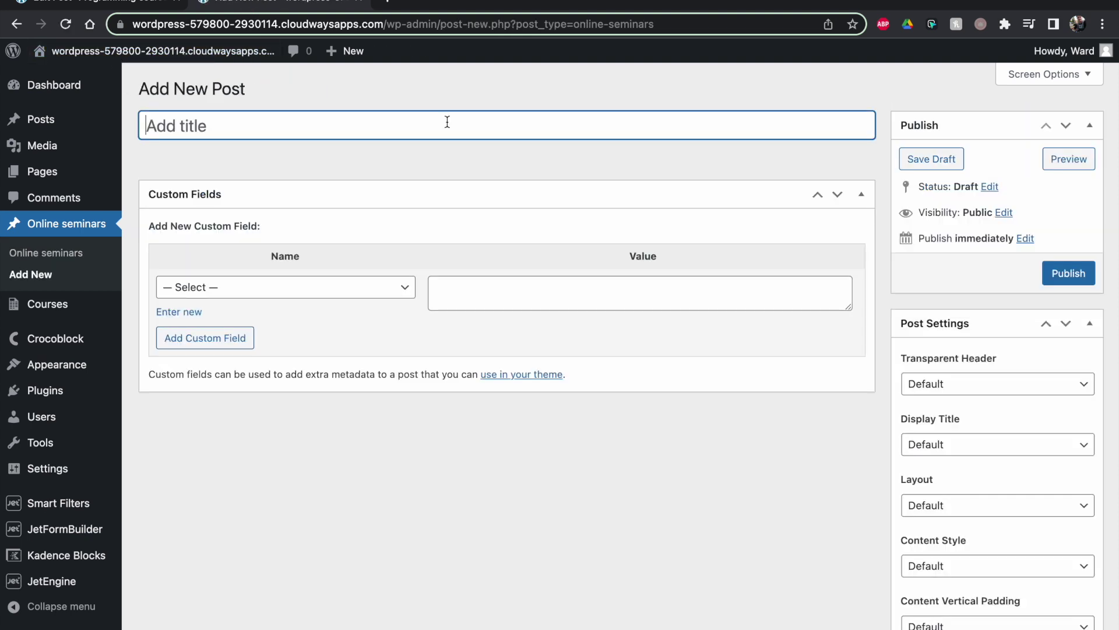
{"action": "left_click", "coordinate": [357, 2]}
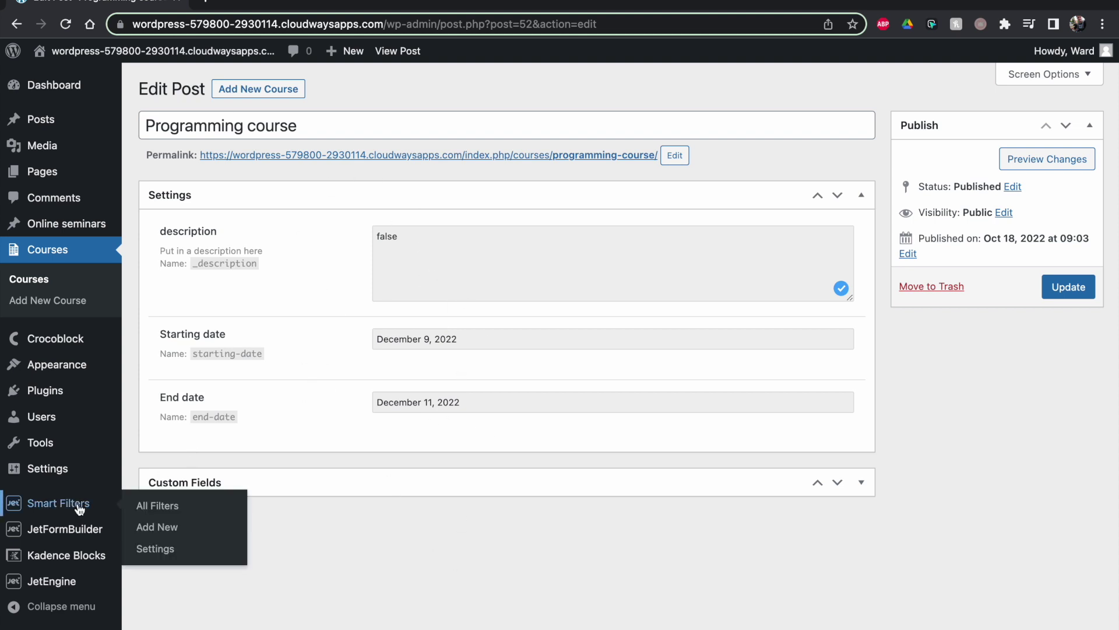
Open the Courses post type from JetEngine > Post Types.
{"action": "mouse_move", "coordinate": [29, 581]}
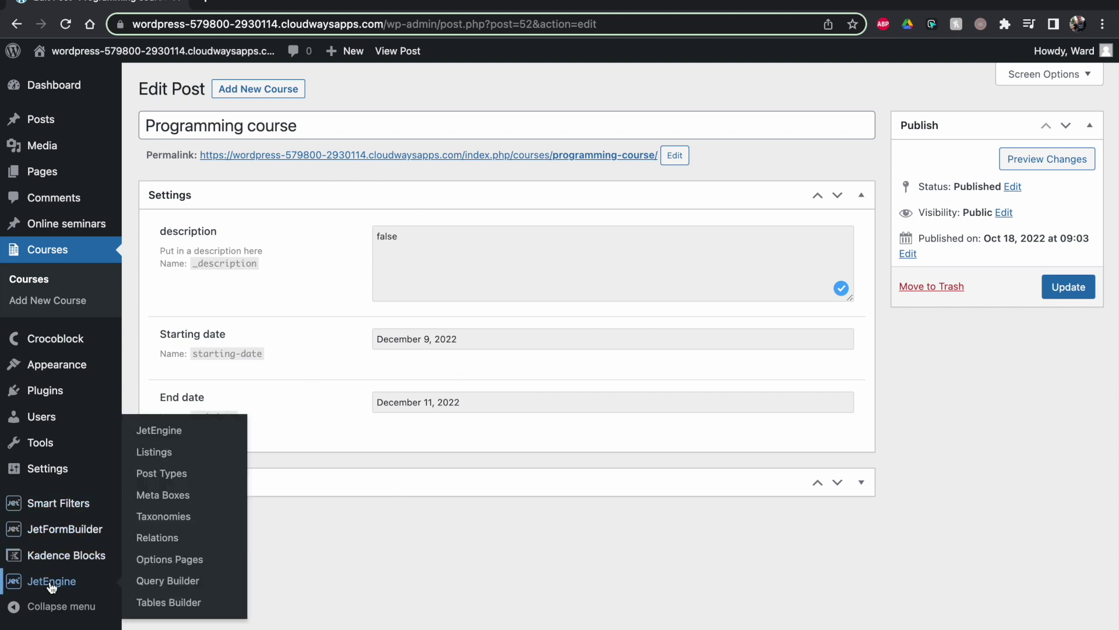
{"action": "left_click", "coordinate": [157, 475]}
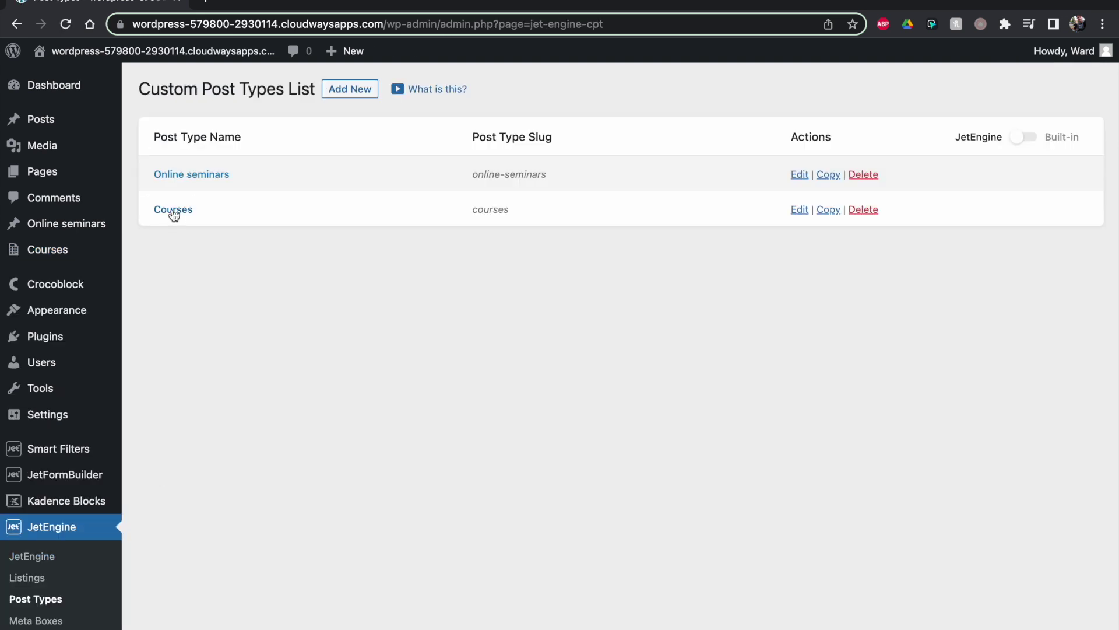
{"action": "left_click", "coordinate": [173, 210]}
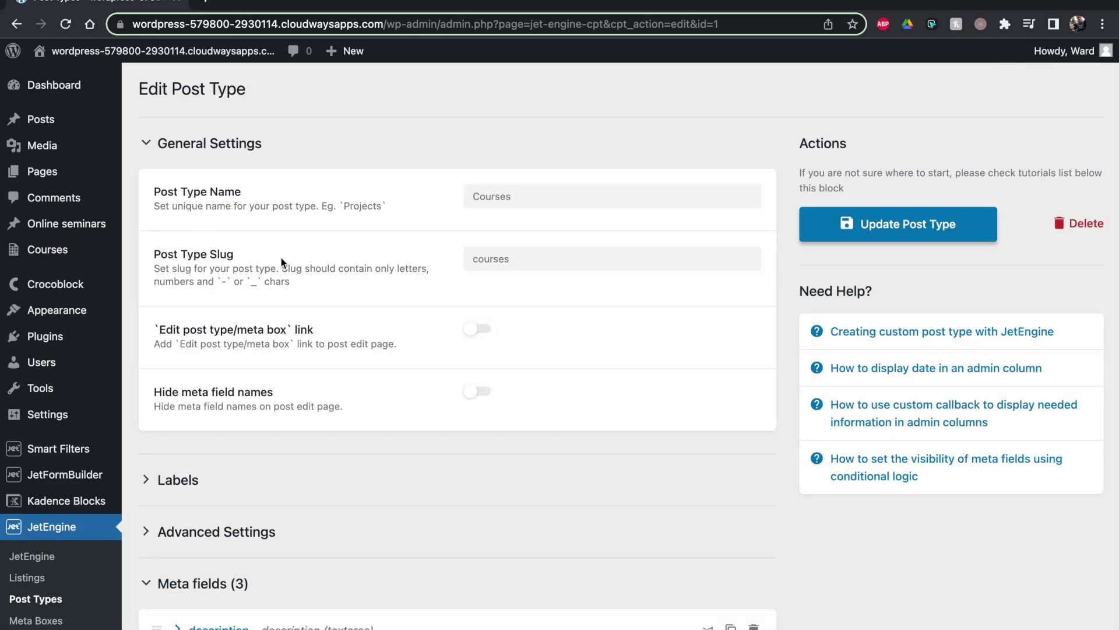
{"action": "scroll", "coordinate": [281, 257], "scroll_direction": "down", "scroll_amount": 2}
{"action": "scroll", "coordinate": [281, 257], "scroll_direction": "down", "scroll_amount": 3}
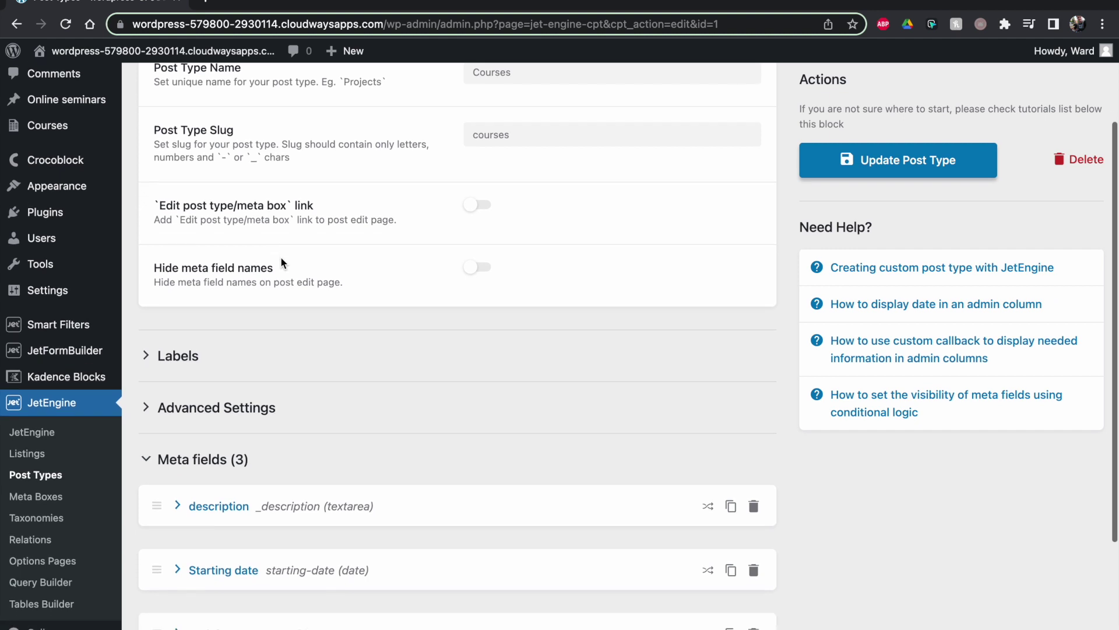
{"action": "scroll", "coordinate": [281, 257], "scroll_direction": "down", "scroll_amount": 8}
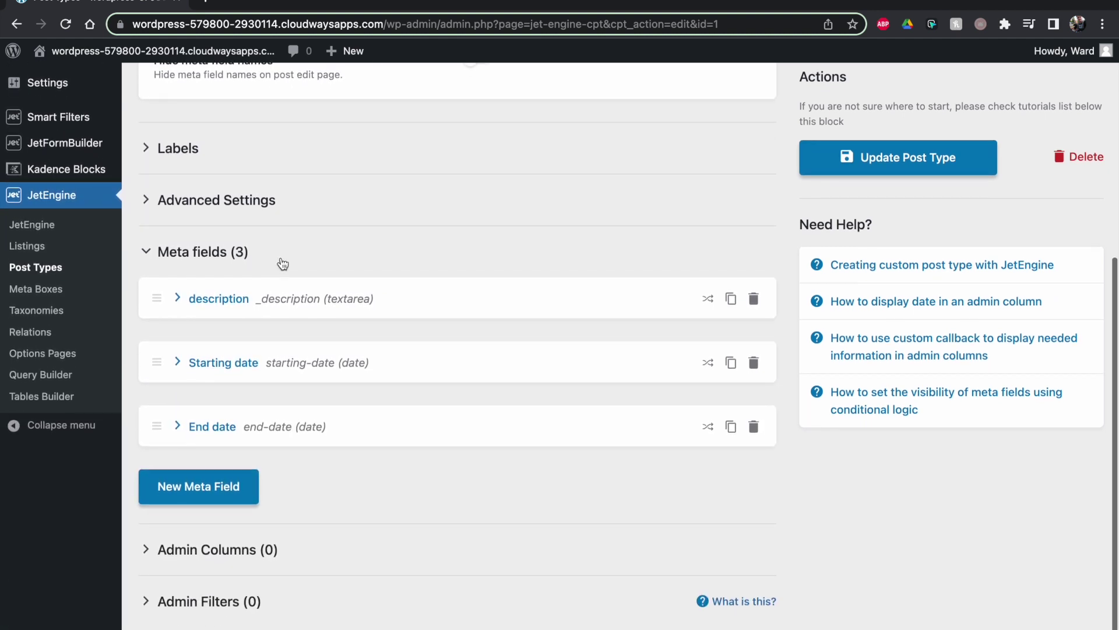
{"action": "scroll", "coordinate": [251, 271], "scroll_direction": "up", "scroll_amount": 1}
Expand Advanced Settings and show the Supports feature list.
{"action": "left_click", "coordinate": [238, 229]}
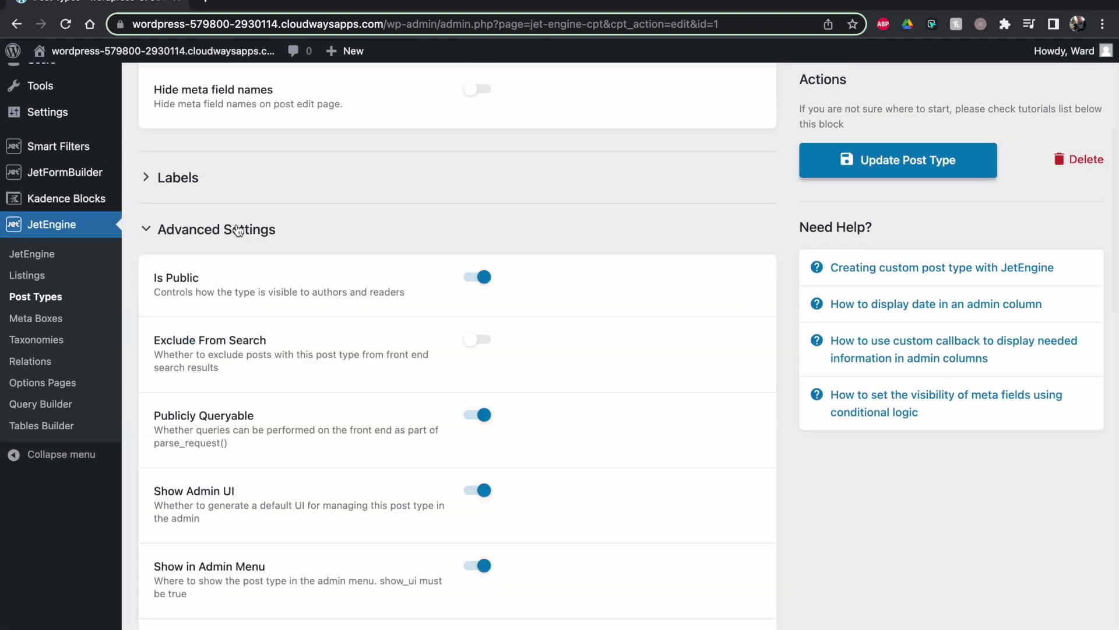
{"action": "scroll", "coordinate": [366, 376], "scroll_direction": "down", "scroll_amount": 10}
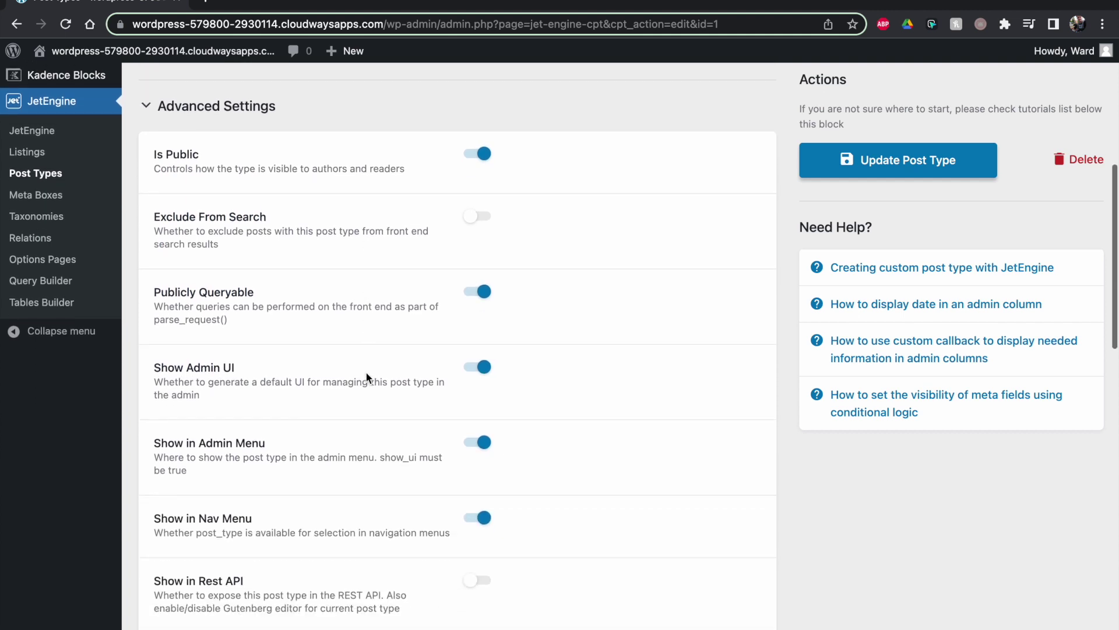
{"action": "scroll", "coordinate": [366, 373], "scroll_direction": "down", "scroll_amount": 13}
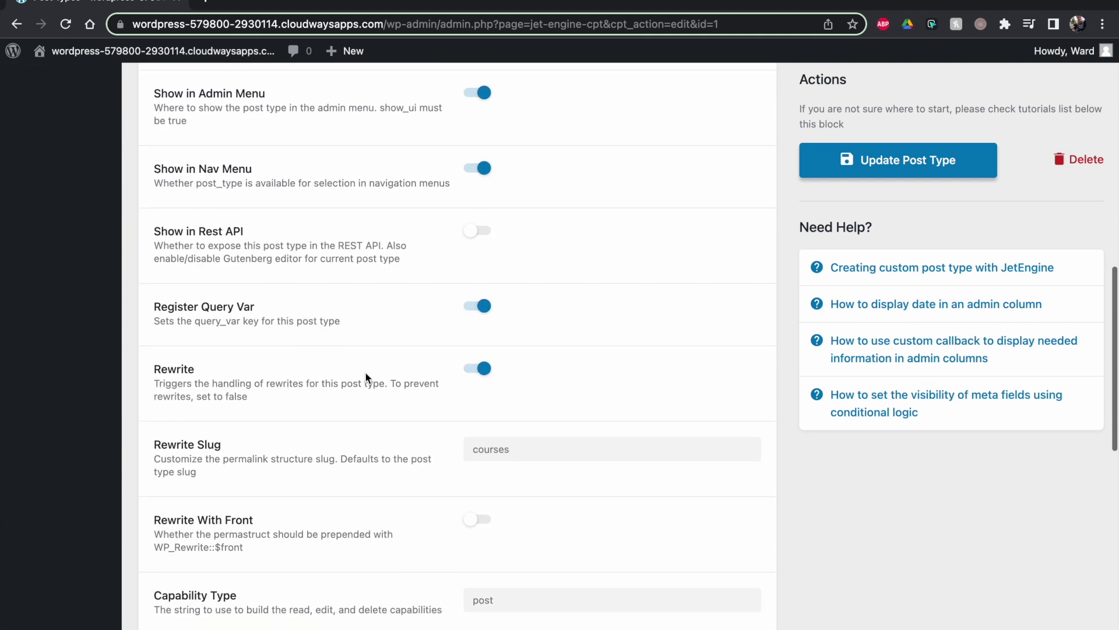
{"action": "scroll", "coordinate": [365, 376], "scroll_direction": "down", "scroll_amount": 12}
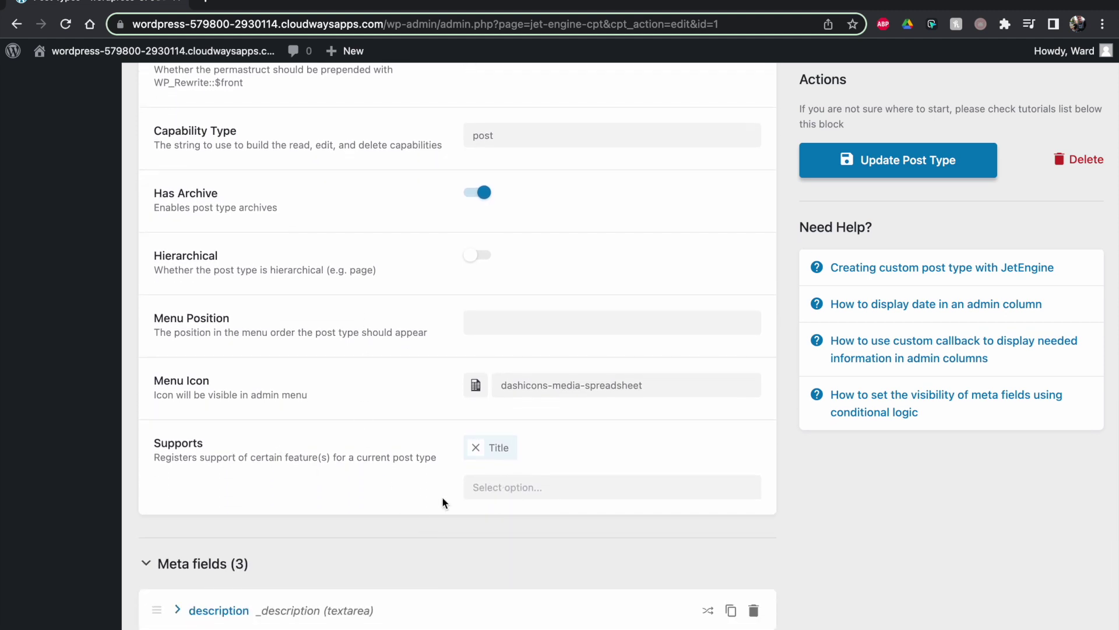
{"action": "left_click", "coordinate": [478, 489]}
Try Editor support, then remove Title from Courses Supports and update the post type.
{"action": "left_click", "coordinate": [493, 528]}
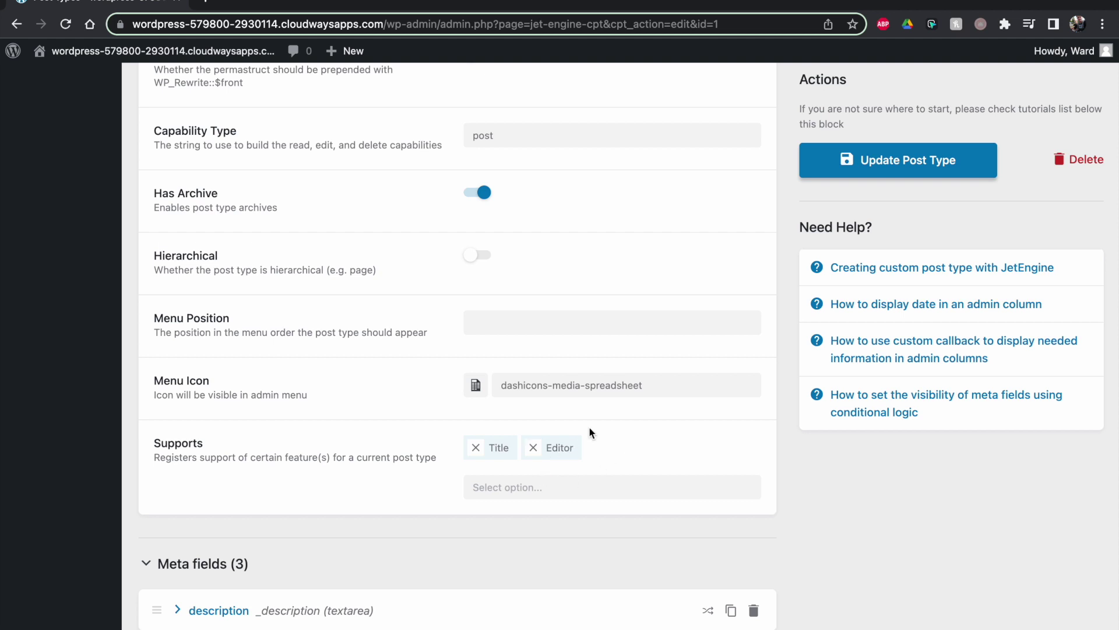
{"action": "left_click", "coordinate": [534, 447]}
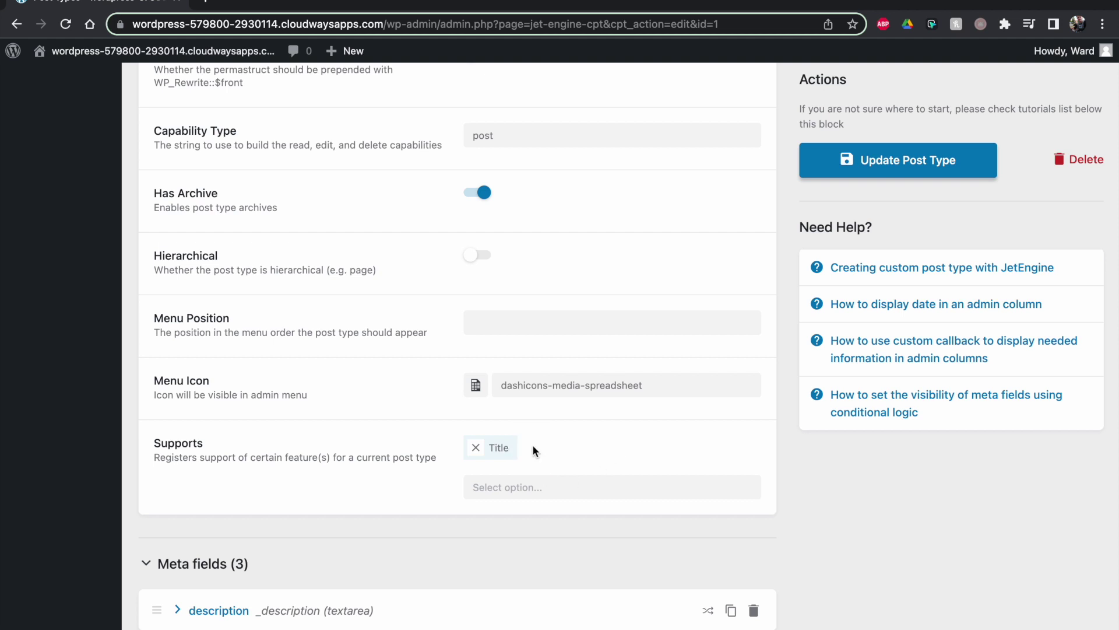
{"action": "left_click", "coordinate": [501, 485]}
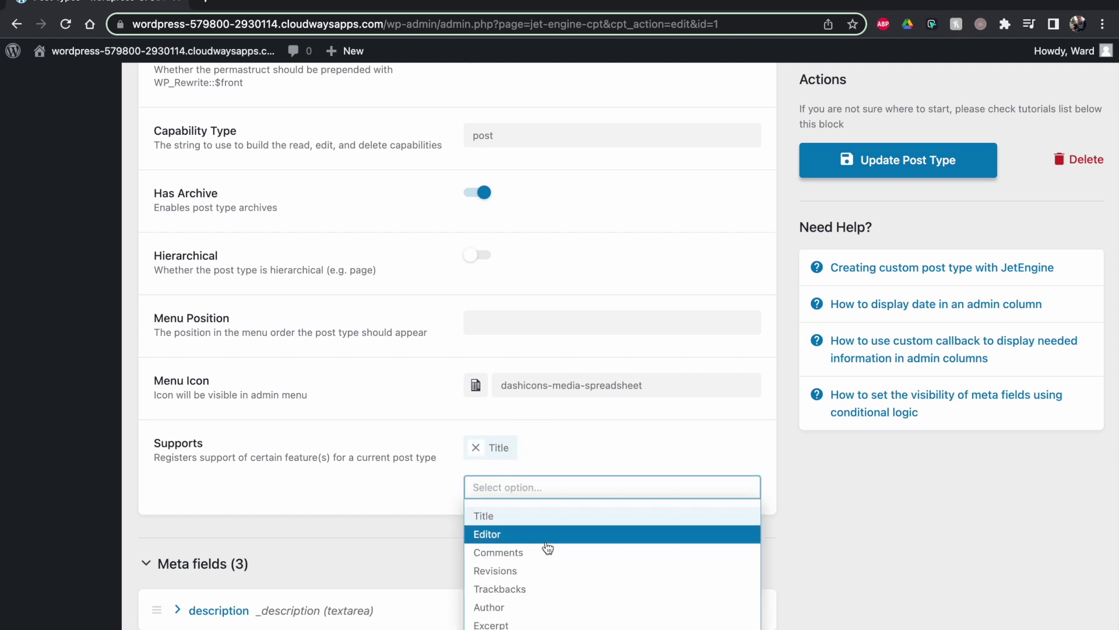
{"action": "scroll", "coordinate": [454, 529], "scroll_direction": "down", "scroll_amount": 1}
{"action": "scroll", "coordinate": [454, 530], "scroll_direction": "down", "scroll_amount": 1}
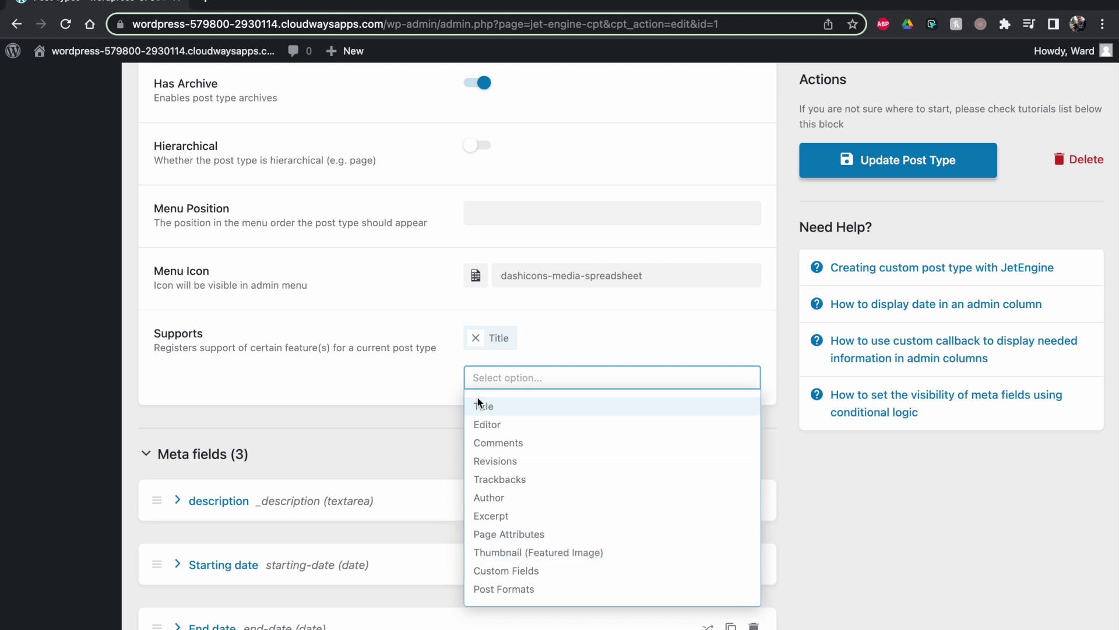
{"action": "left_click", "coordinate": [472, 345]}
{"action": "left_click", "coordinate": [838, 162]}
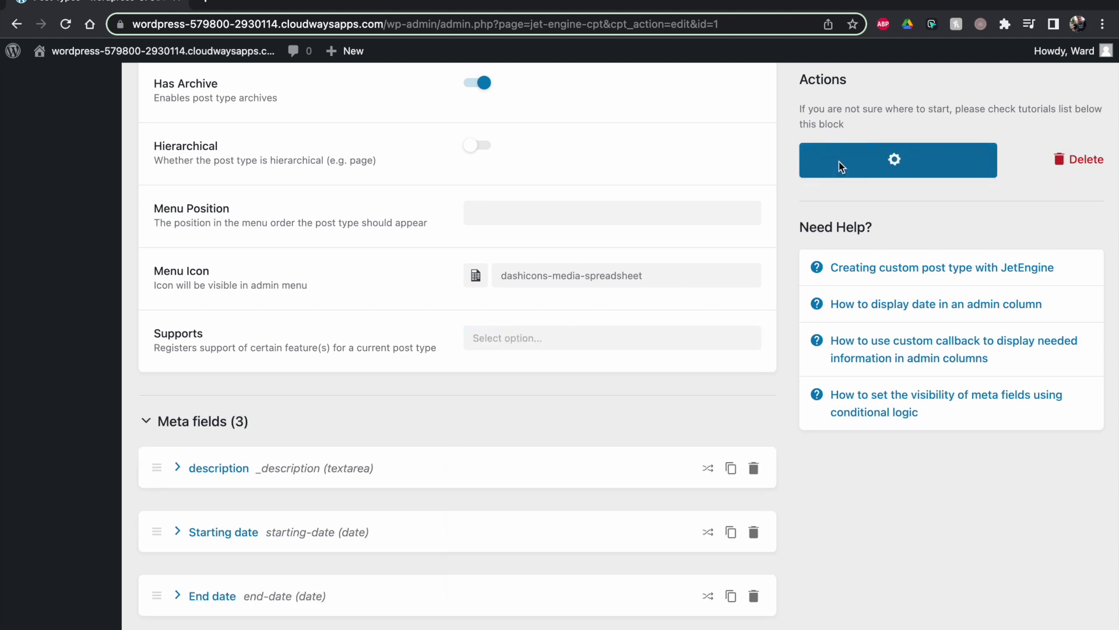
Start a new Course and inspect its description and Starting date fields, noting no title.
{"action": "scroll", "coordinate": [307, 140], "scroll_direction": "up", "scroll_amount": 1}
{"action": "scroll", "coordinate": [307, 140], "scroll_direction": "up", "scroll_amount": 10}
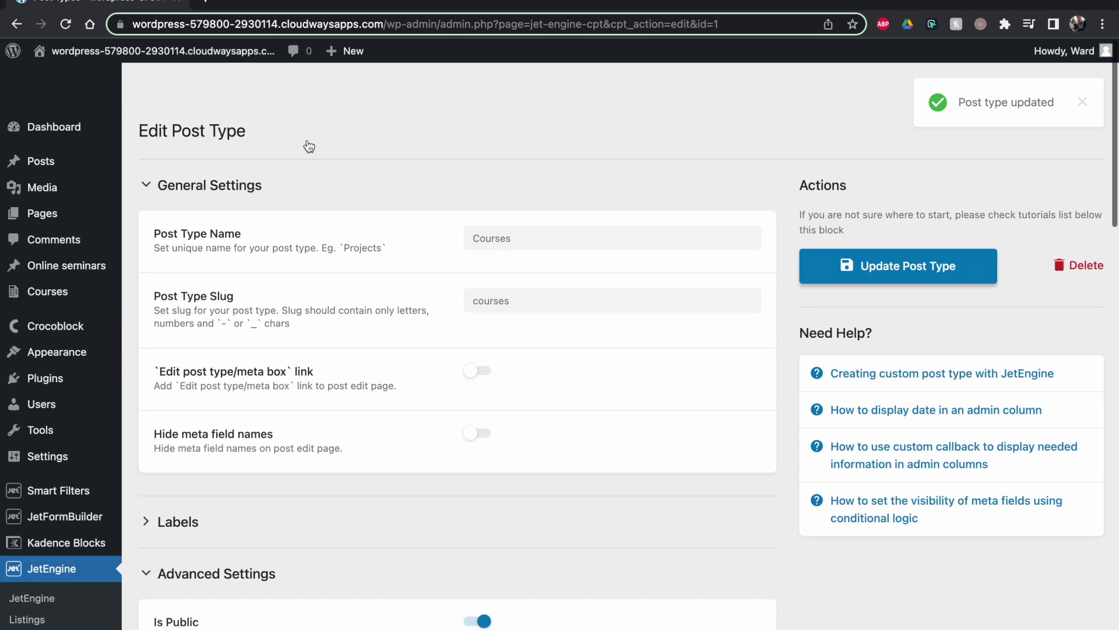
{"action": "left_click", "coordinate": [52, 257]}
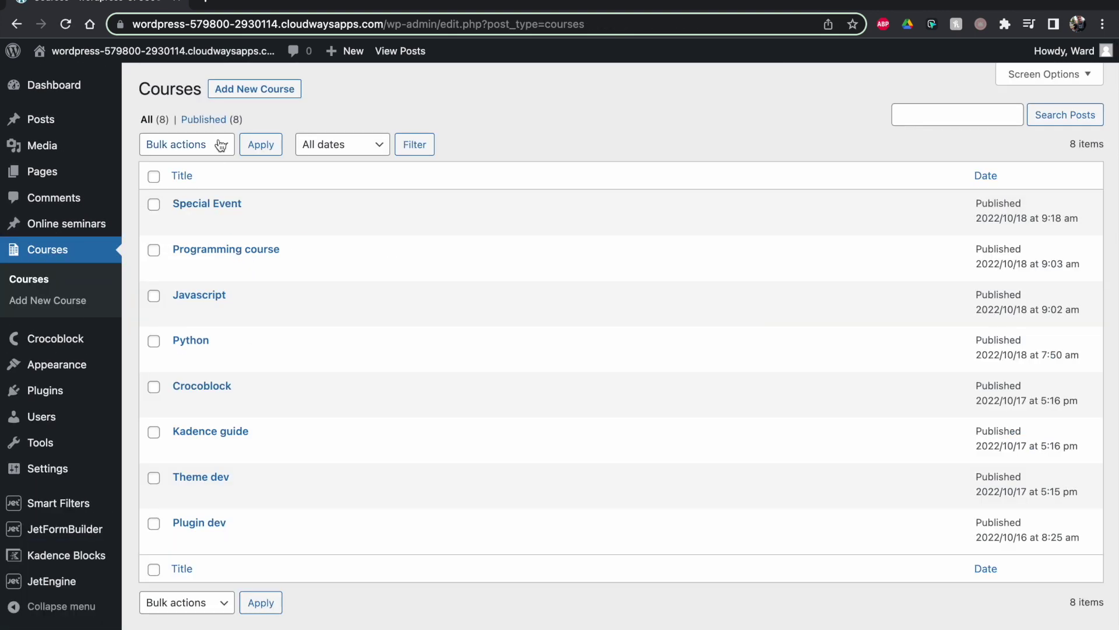
{"action": "left_click", "coordinate": [259, 91]}
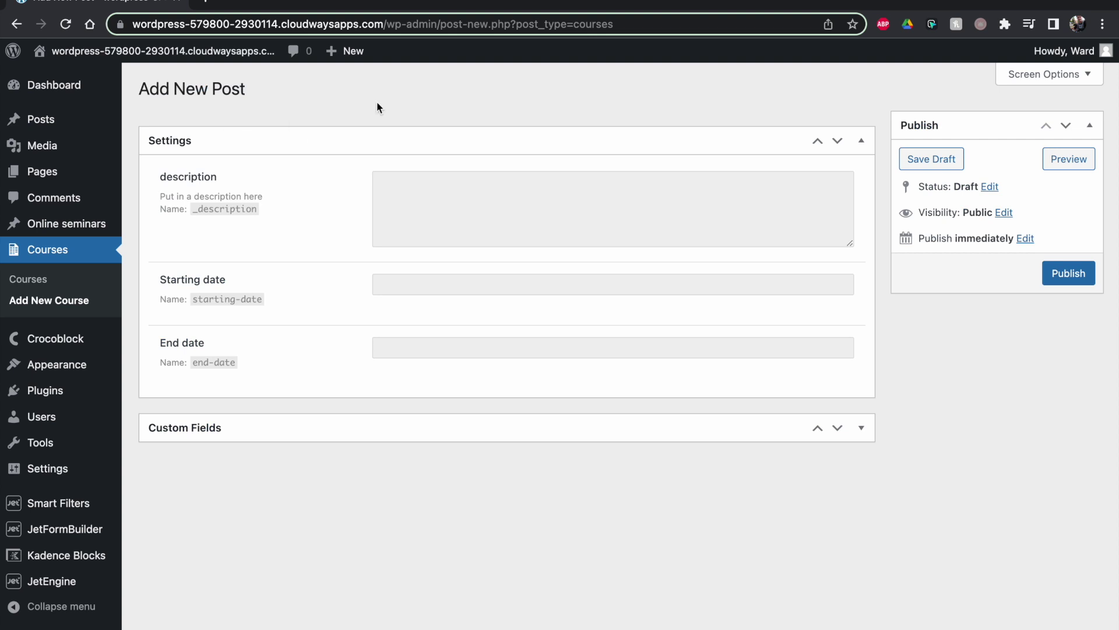
{"action": "left_click", "coordinate": [458, 206]}
{"action": "left_click", "coordinate": [440, 280]}
{"action": "left_click", "coordinate": [320, 355]}
Reopen the Courses post type settings with Advanced Settings expanded.
{"action": "mouse_move", "coordinate": [55, 582]}
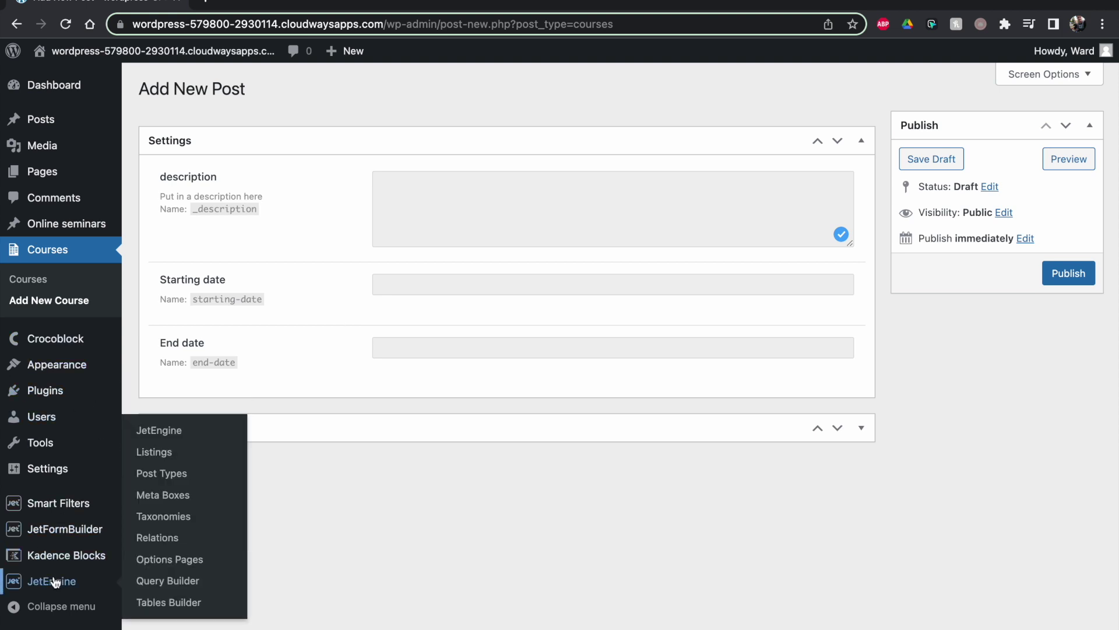
{"action": "left_click", "coordinate": [152, 473]}
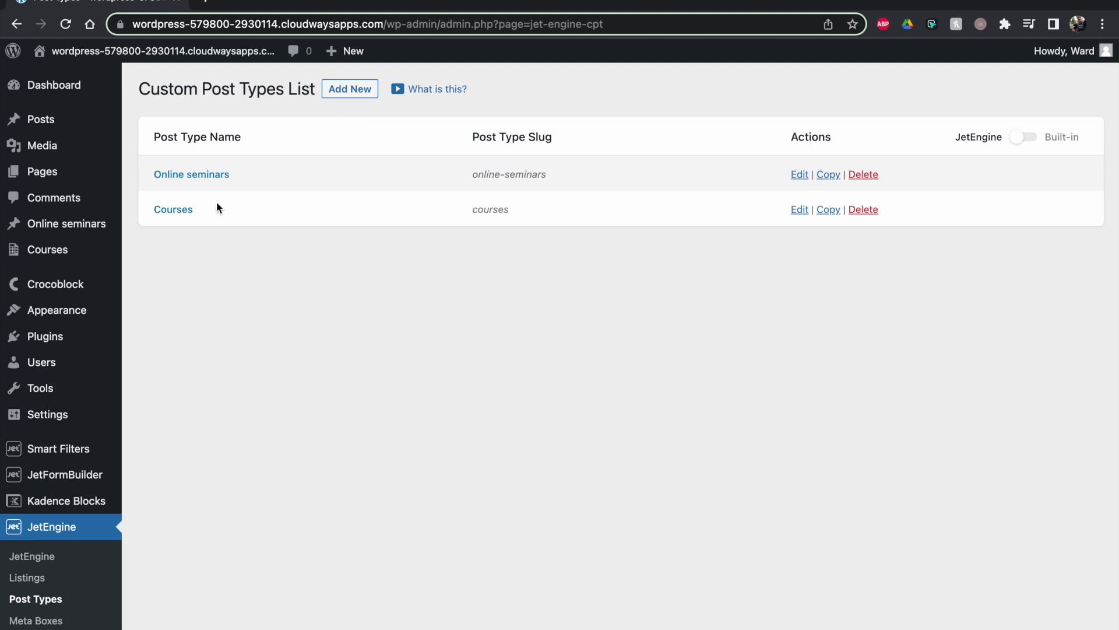
{"action": "left_click", "coordinate": [173, 208]}
{"action": "scroll", "coordinate": [362, 320], "scroll_direction": "down", "scroll_amount": 5}
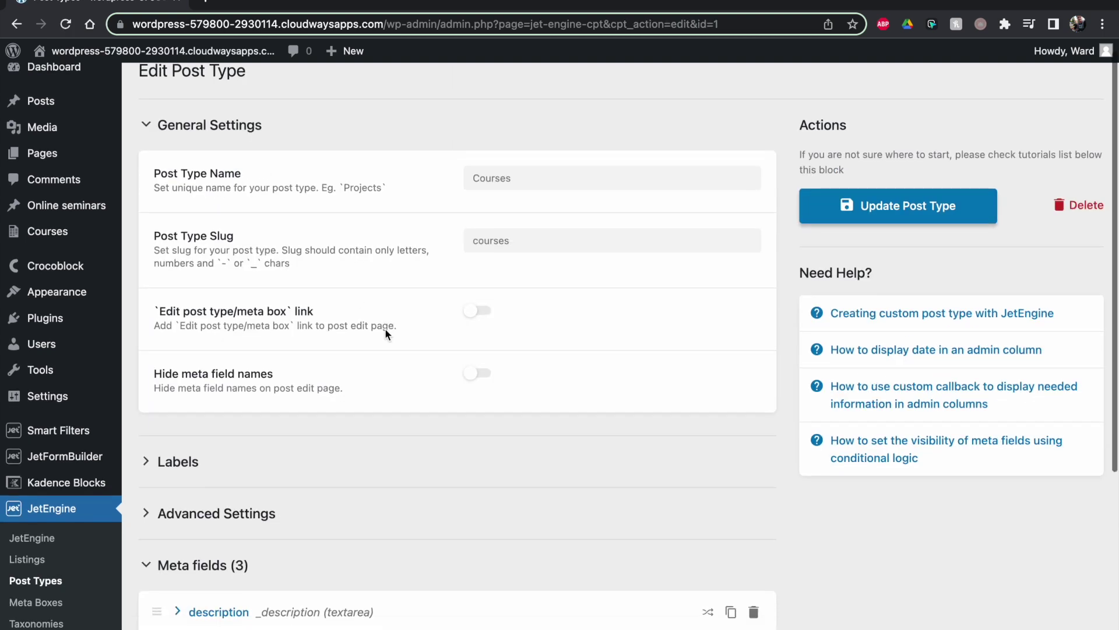
{"action": "left_click", "coordinate": [248, 289]}
{"action": "scroll", "coordinate": [364, 417], "scroll_direction": "down", "scroll_amount": 15}
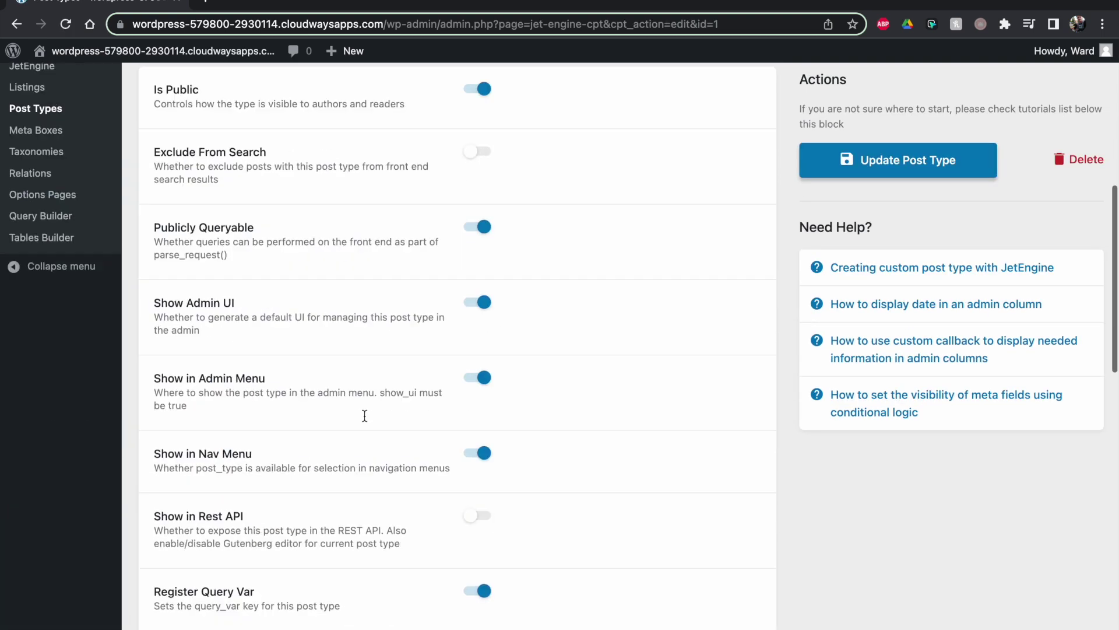
{"action": "scroll", "coordinate": [364, 415], "scroll_direction": "up", "scroll_amount": 5}
Add Title to Courses Supports and update the post type.
{"action": "left_click", "coordinate": [503, 285]}
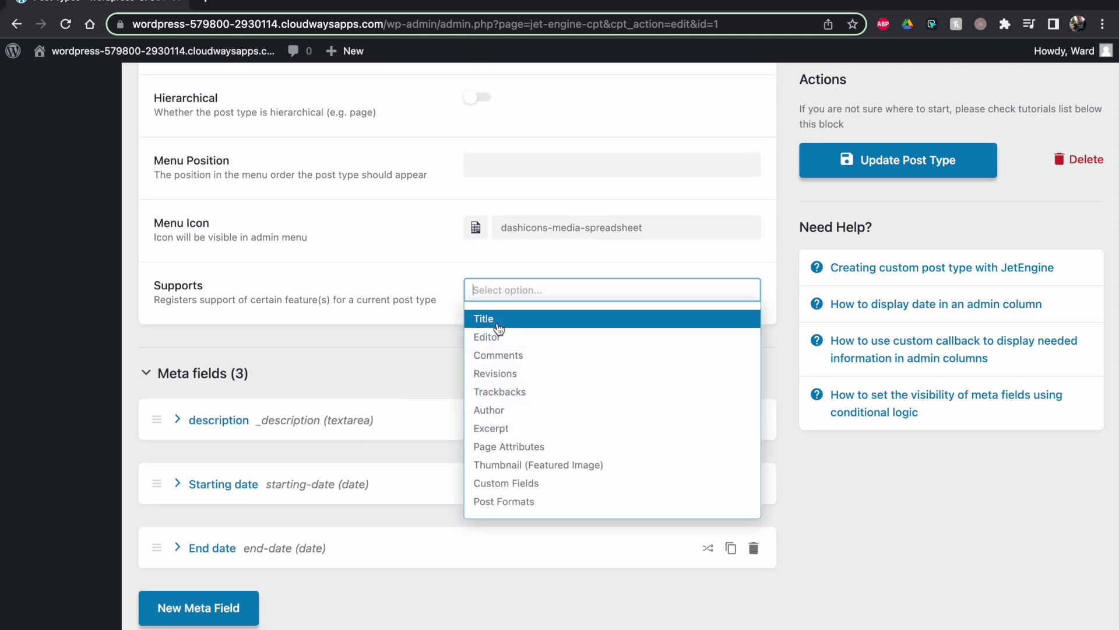
{"action": "left_click", "coordinate": [498, 326]}
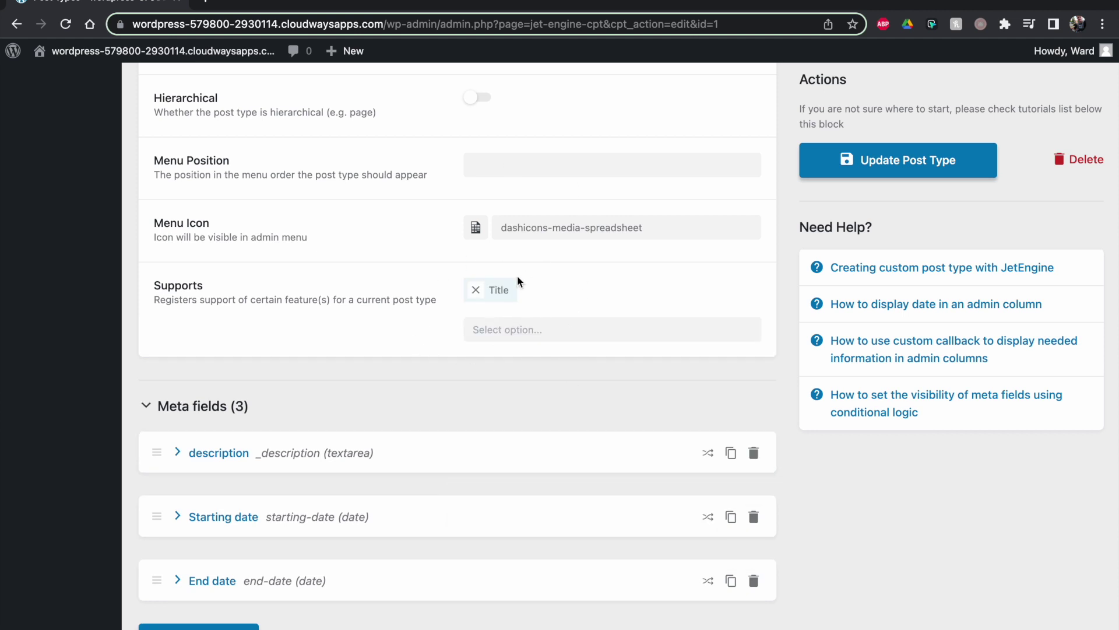
{"action": "left_click", "coordinate": [811, 166]}
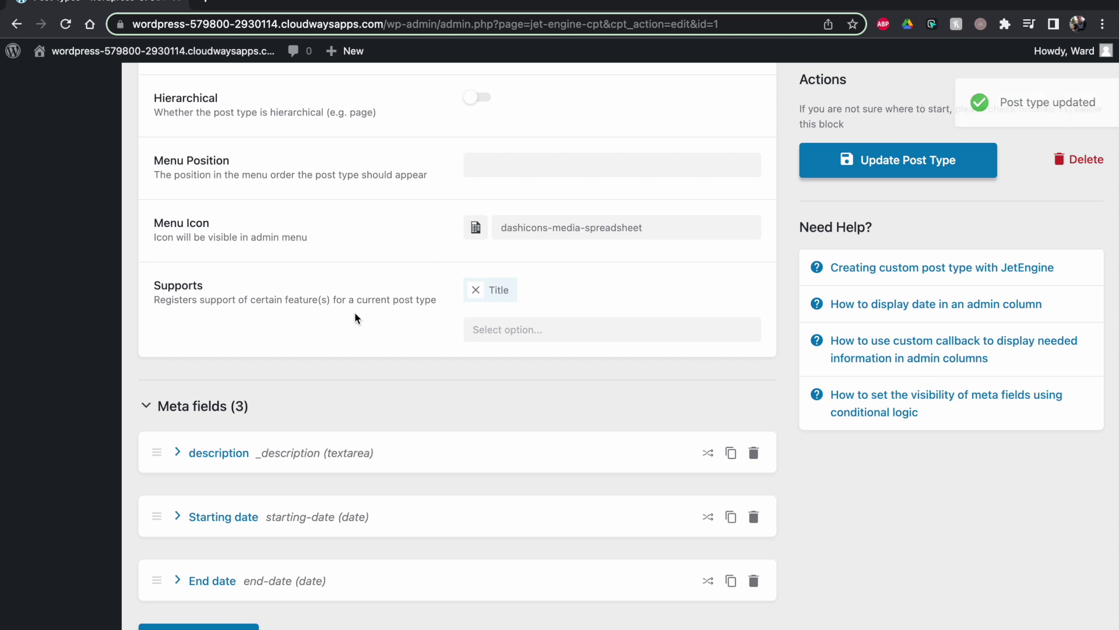
{"action": "scroll", "coordinate": [355, 312], "scroll_direction": "up", "scroll_amount": 5}
{"action": "scroll", "coordinate": [354, 313], "scroll_direction": "down", "scroll_amount": 5}
{"action": "scroll", "coordinate": [355, 313], "scroll_direction": "down", "scroll_amount": 2}
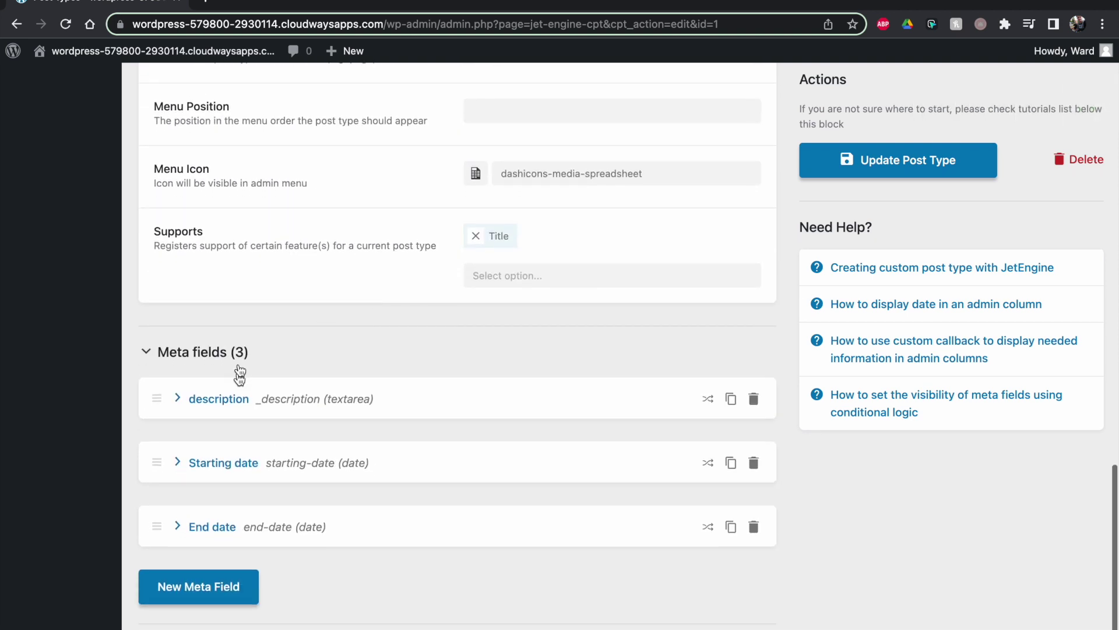
Confirm the Starting date meta field has Is required and Quick edit support enabled.
{"action": "left_click", "coordinate": [206, 462]}
{"action": "scroll", "coordinate": [299, 494], "scroll_direction": "down", "scroll_amount": 9}
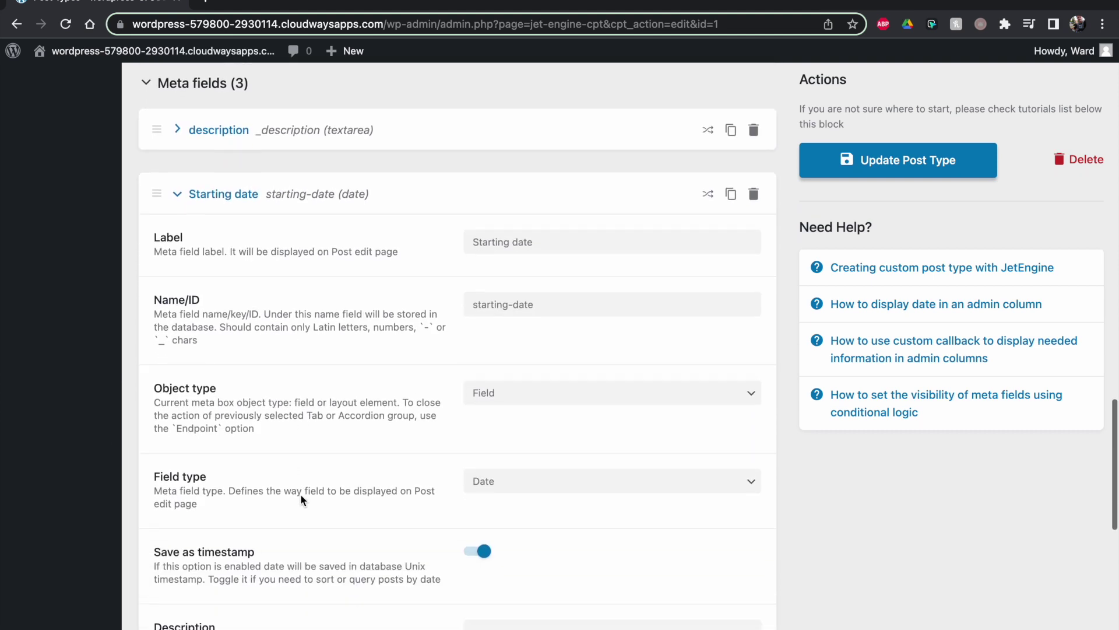
{"action": "scroll", "coordinate": [300, 493], "scroll_direction": "down", "scroll_amount": 5}
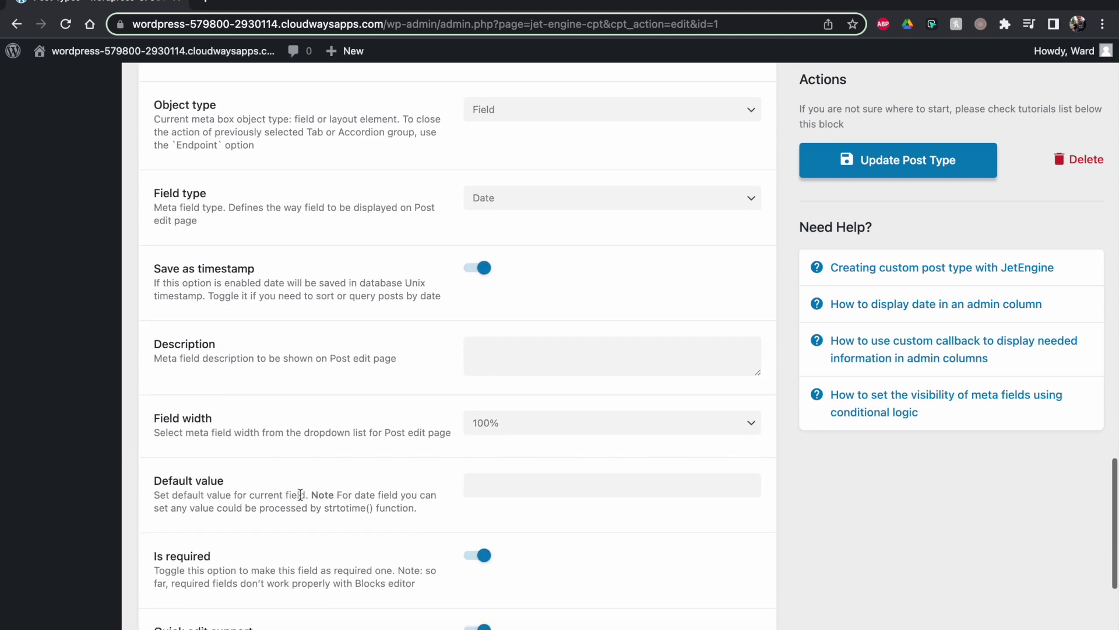
{"action": "scroll", "coordinate": [300, 493], "scroll_direction": "down", "scroll_amount": 4}
{"action": "left_click_drag", "start_coordinate": [151, 393], "coordinate": [255, 397]}
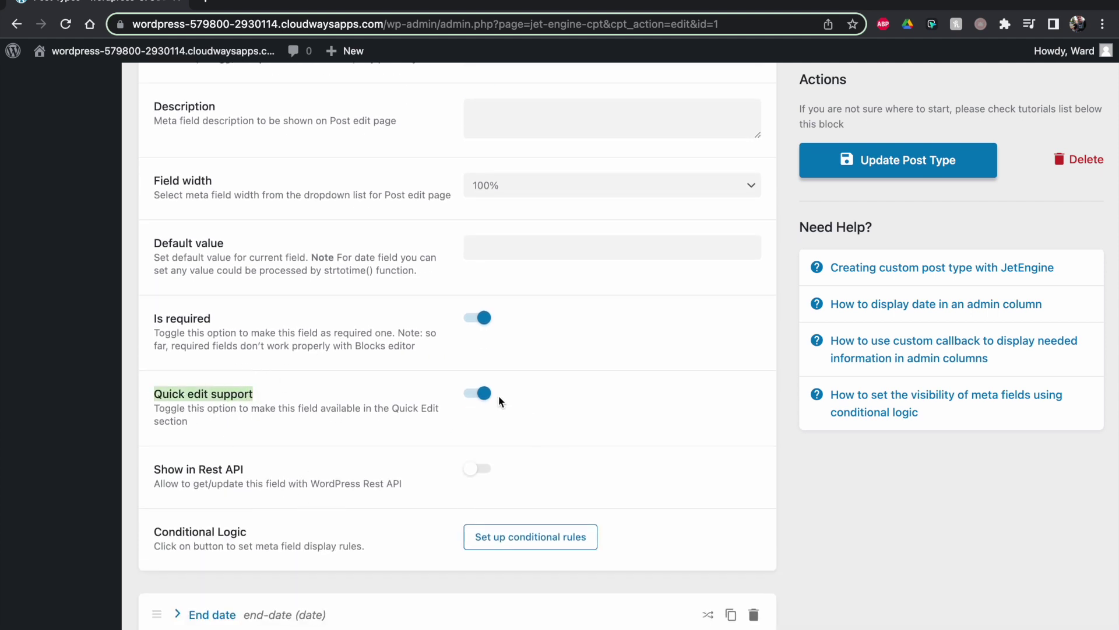
{"action": "scroll", "coordinate": [260, 415], "scroll_direction": "up", "scroll_amount": 10}
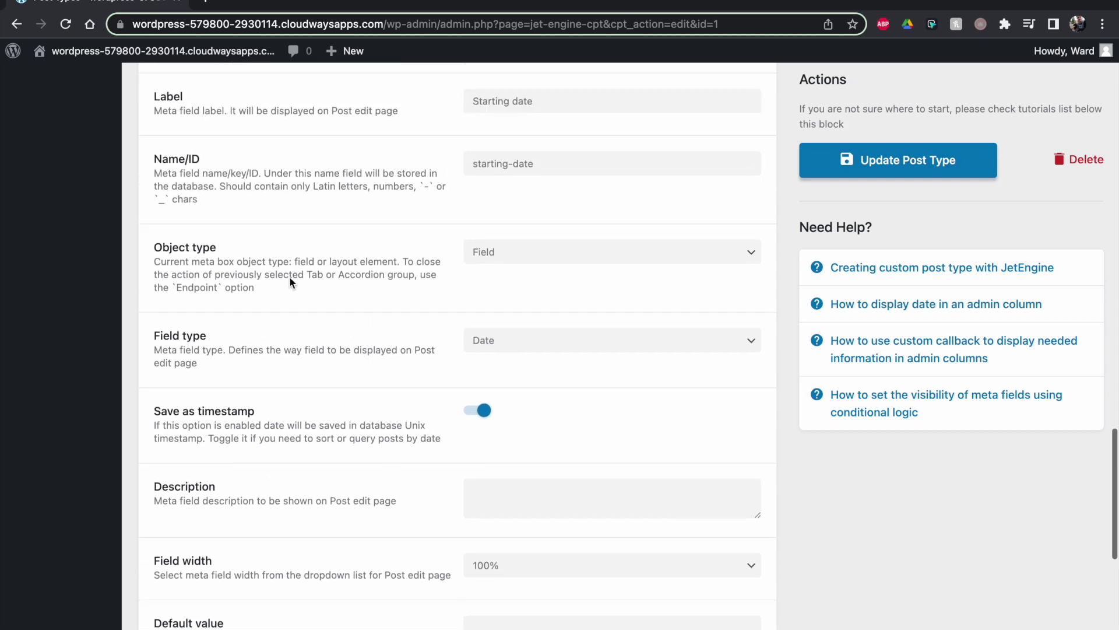
{"action": "left_click", "coordinate": [215, 282]}
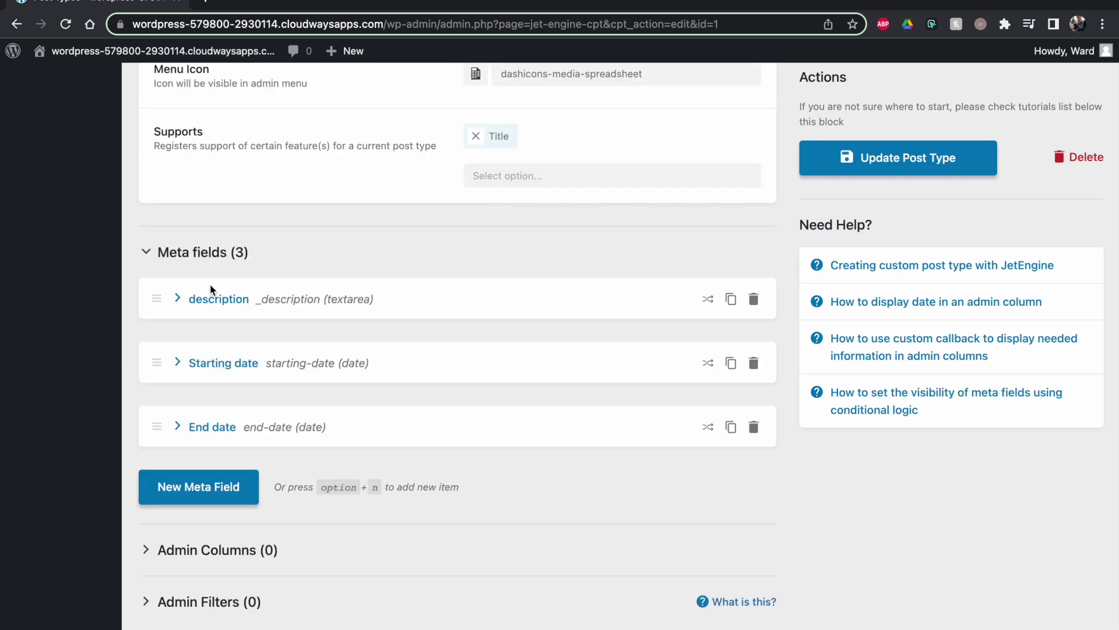
Confirm the End date meta field also has Quick edit support enabled.
{"action": "left_click", "coordinate": [202, 419]}
{"action": "scroll", "coordinate": [202, 426], "scroll_direction": "down", "scroll_amount": 9}
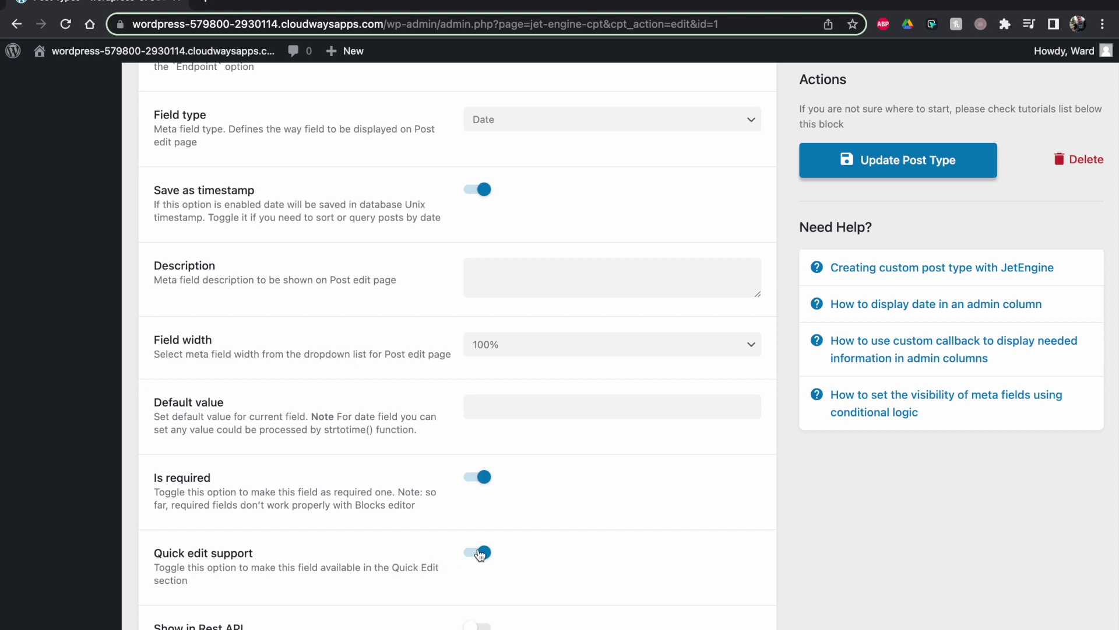
{"action": "scroll", "coordinate": [577, 529], "scroll_direction": "up", "scroll_amount": 13}
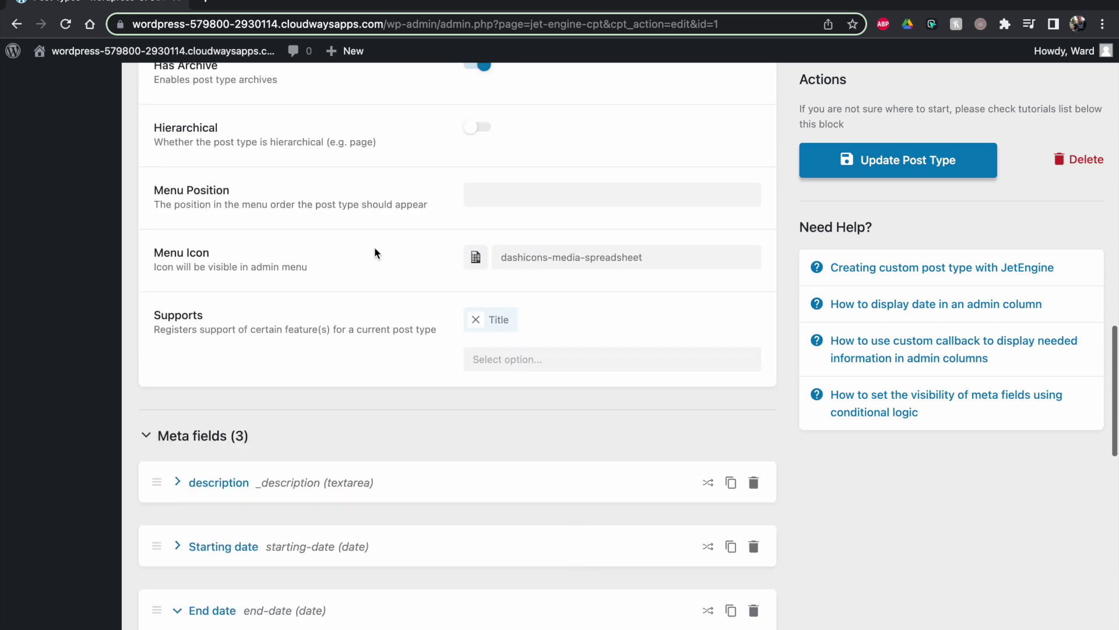
{"action": "scroll", "coordinate": [374, 252], "scroll_direction": "up", "scroll_amount": 20}
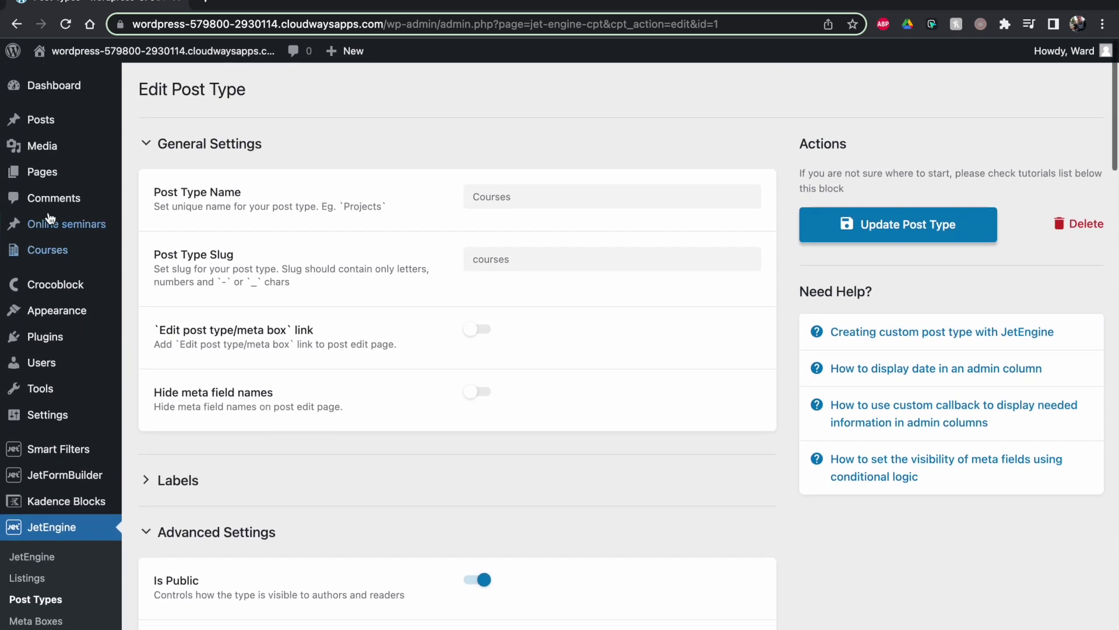
Open Quick Edit for the Javascript course and point out its Starting and End date fields.
{"action": "left_click", "coordinate": [49, 253]}
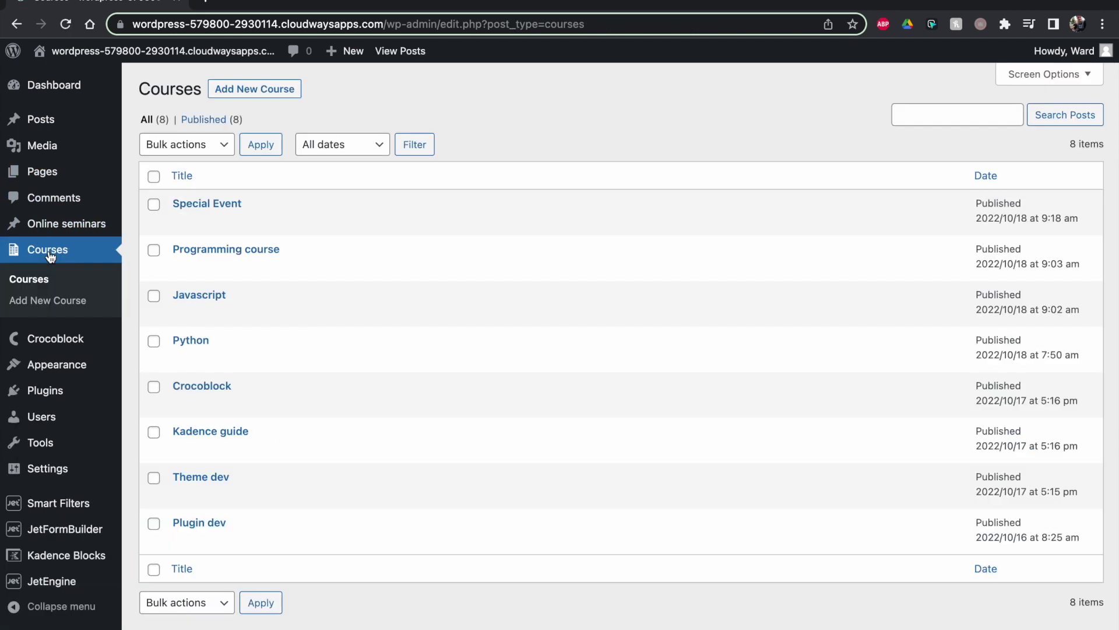
{"action": "mouse_move", "coordinate": [293, 261]}
{"action": "mouse_move", "coordinate": [260, 219]}
{"action": "mouse_move", "coordinate": [214, 253]}
{"action": "left_click", "coordinate": [221, 314]}
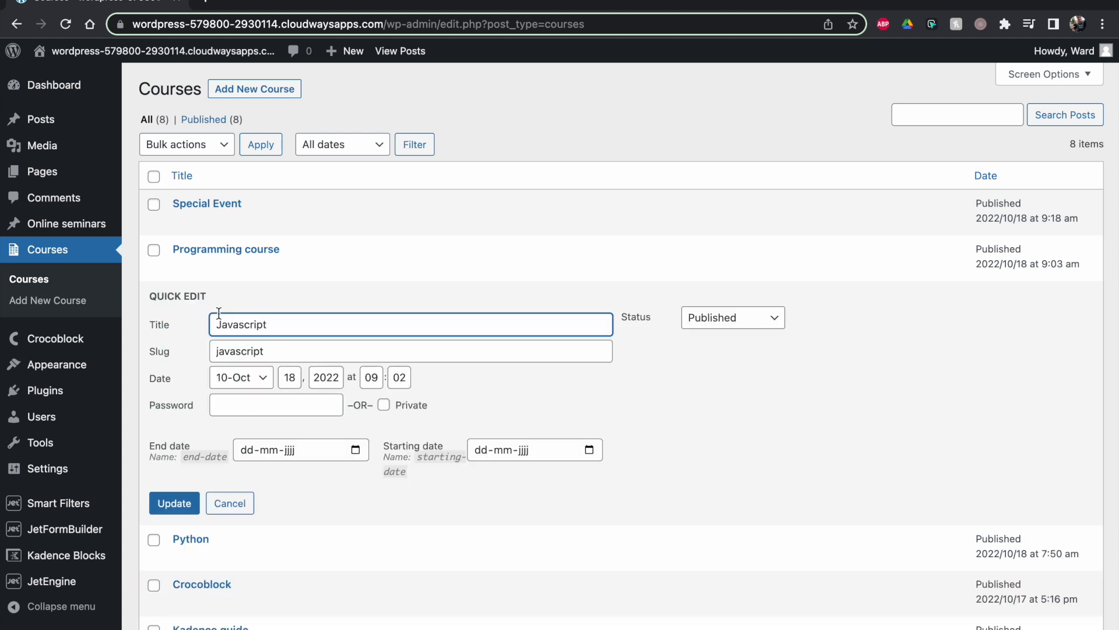
{"action": "left_click_drag", "start_coordinate": [153, 447], "coordinate": [191, 445]}
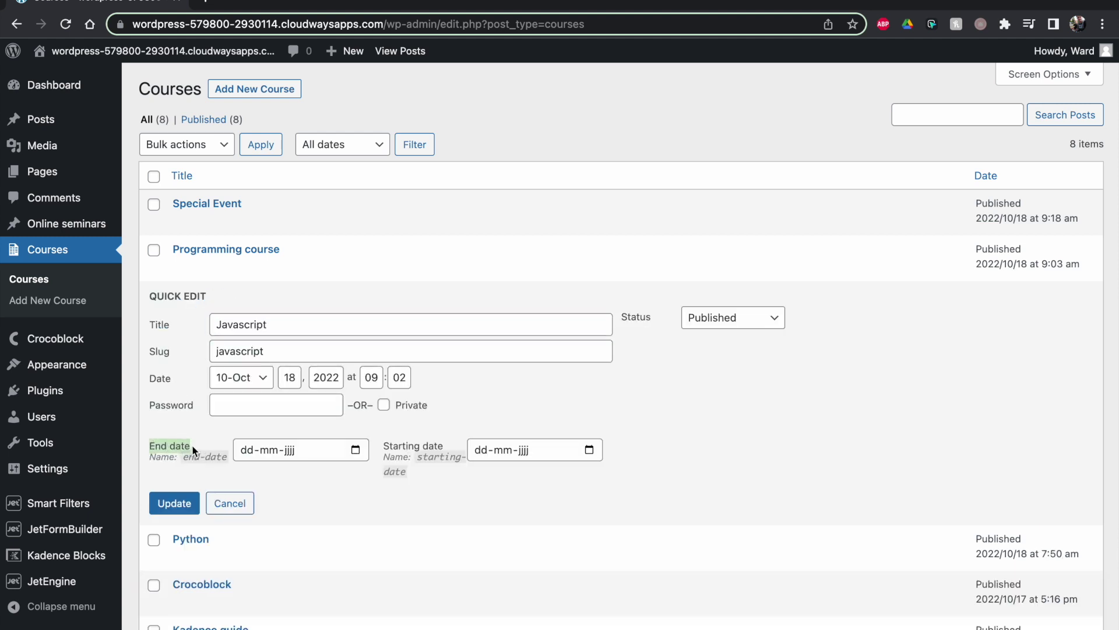
{"action": "left_click", "coordinate": [381, 449]}
{"action": "left_click_drag", "start_coordinate": [382, 449], "coordinate": [440, 448]}
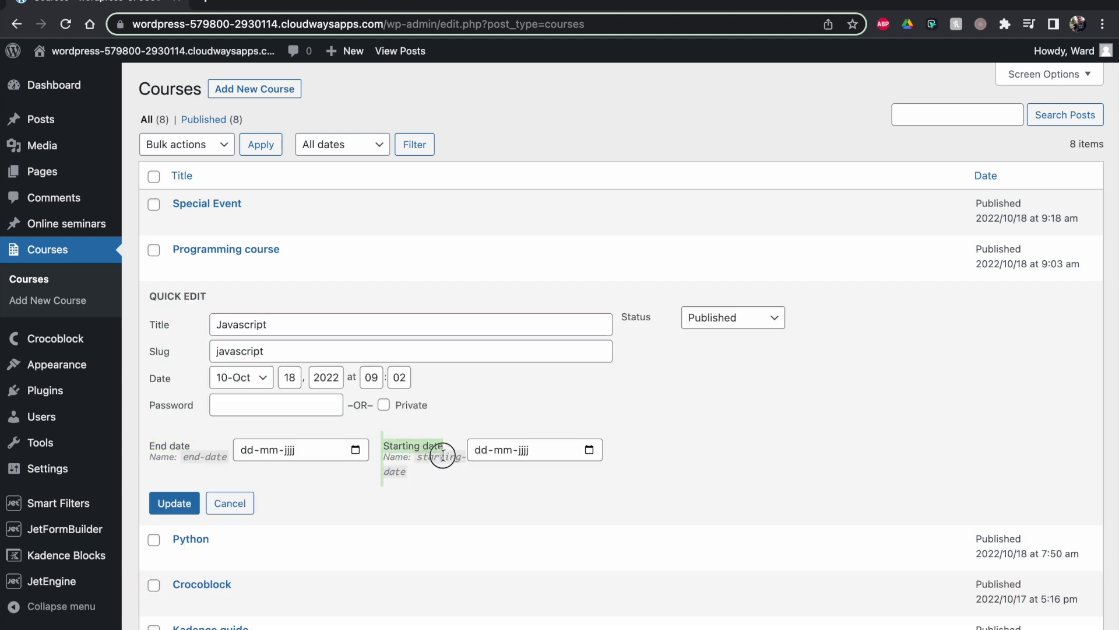
{"action": "left_click", "coordinate": [442, 455]}
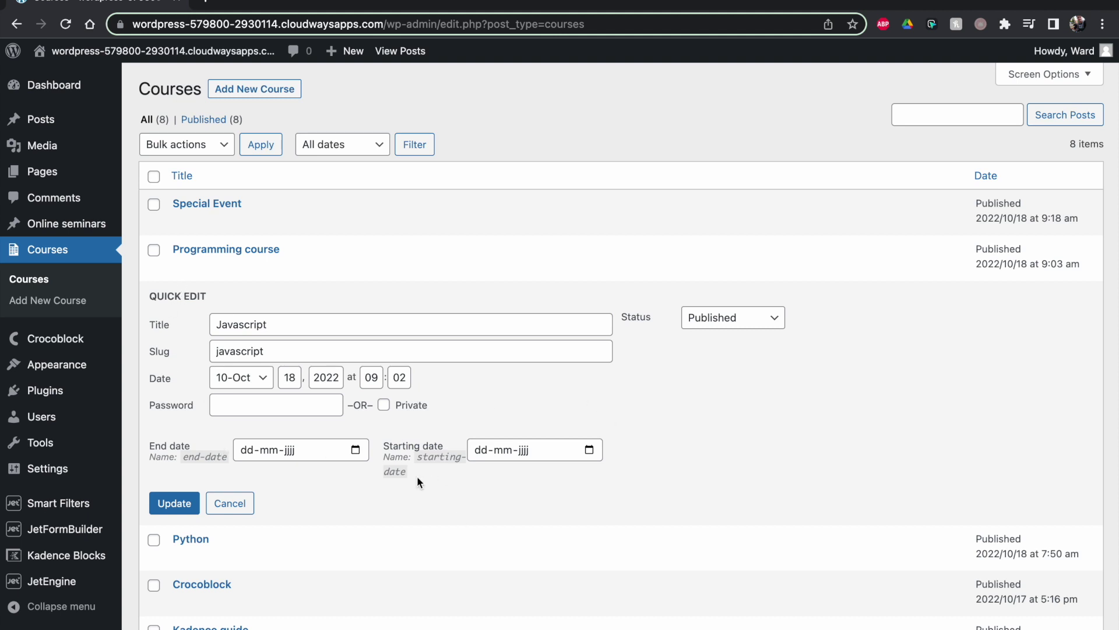
Set Starting date to December 11 and End date to December 13, 2022, then update.
{"action": "left_click", "coordinate": [480, 455]}
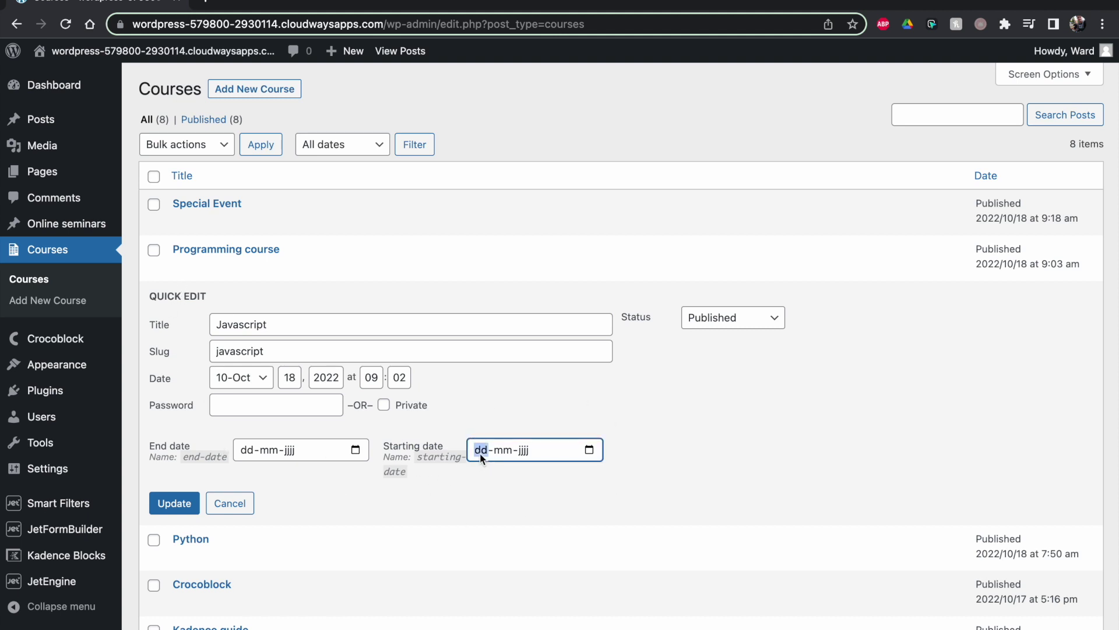
{"action": "left_click", "coordinate": [588, 449]}
{"action": "left_click", "coordinate": [615, 551]}
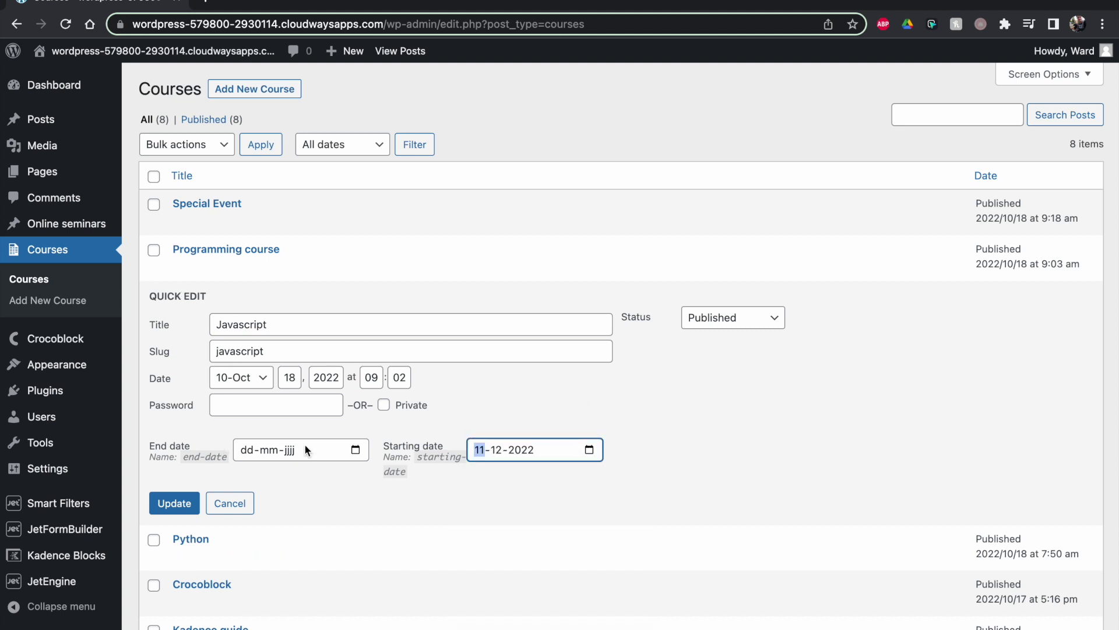
{"action": "left_click", "coordinate": [266, 454]}
{"action": "left_click", "coordinate": [355, 449]}
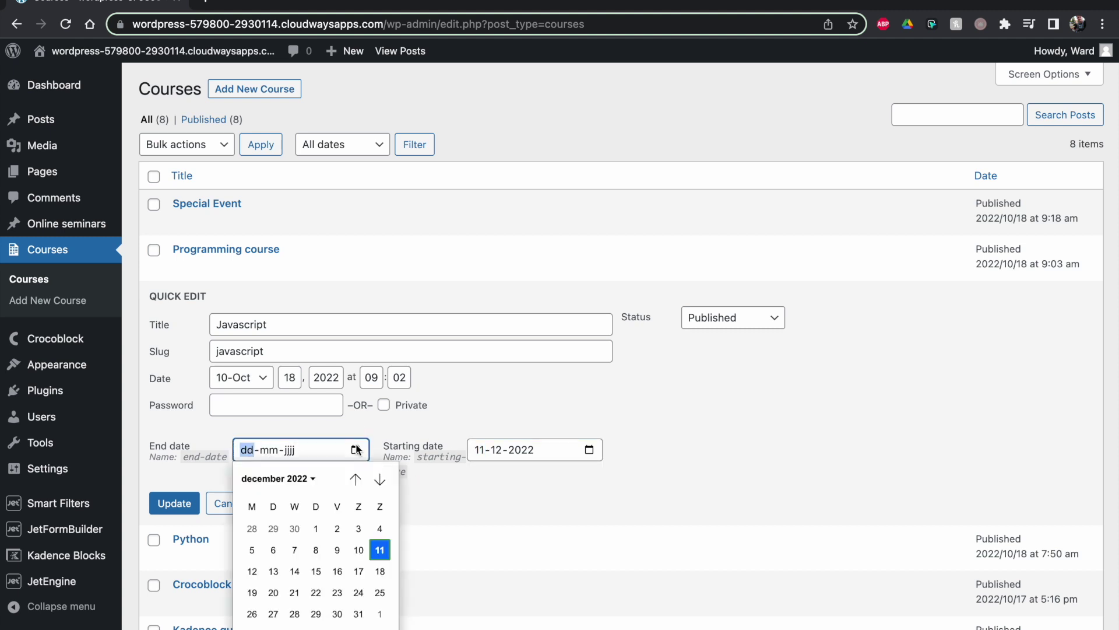
{"action": "left_click", "coordinate": [274, 571]}
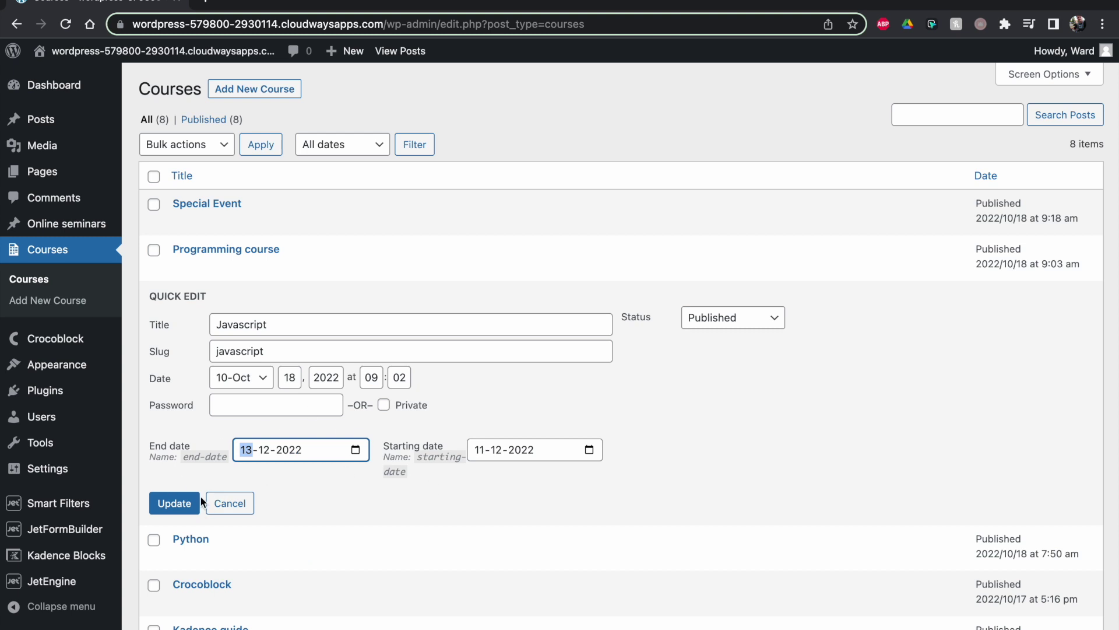
{"action": "left_click", "coordinate": [175, 504]}
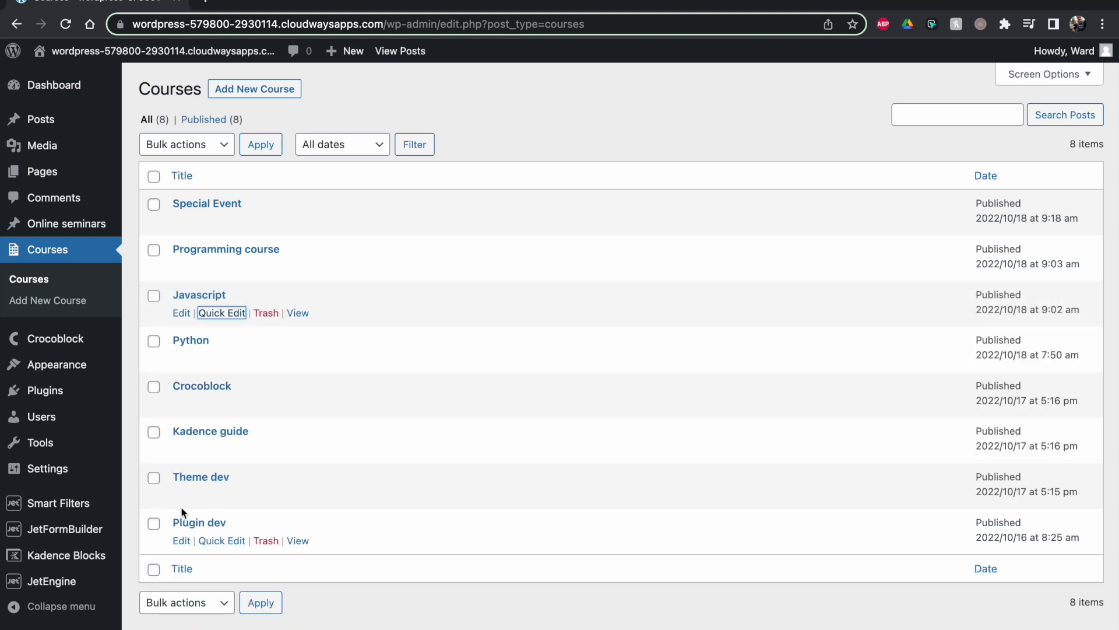
{"action": "left_click", "coordinate": [196, 295]}
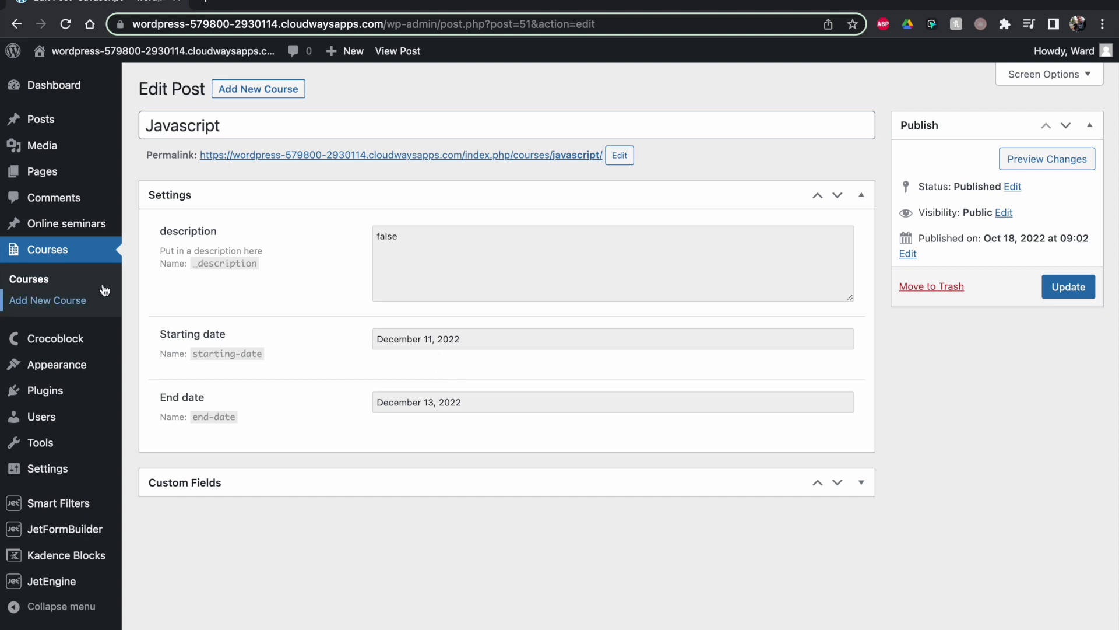
Return to the Courses list and open Quick Edit for Programming course.
{"action": "left_click", "coordinate": [64, 250]}
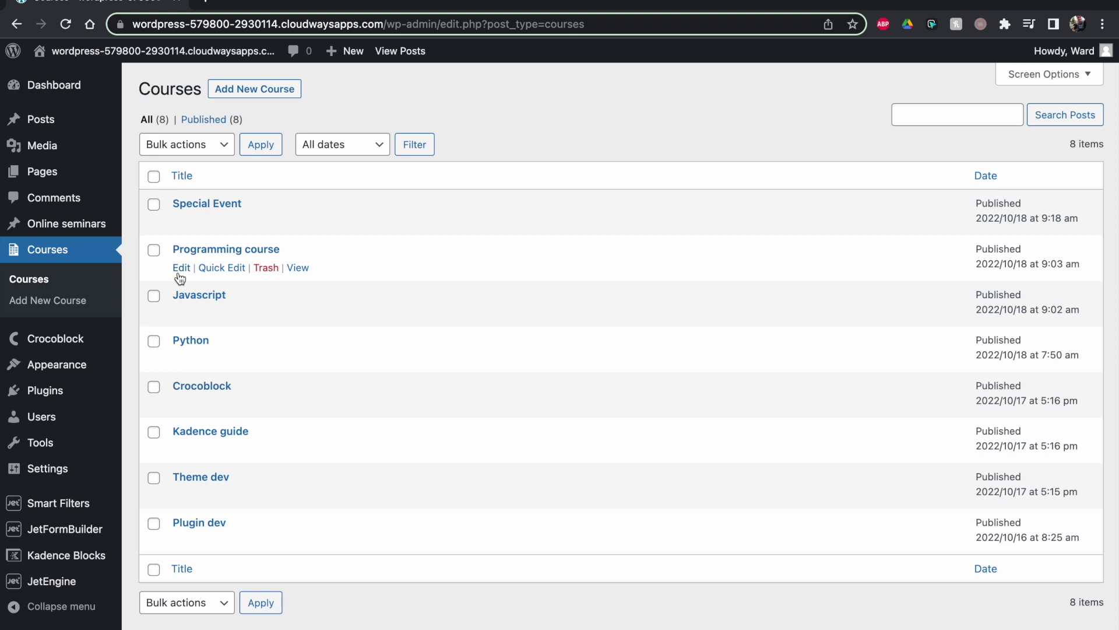
{"action": "left_click", "coordinate": [211, 269]}
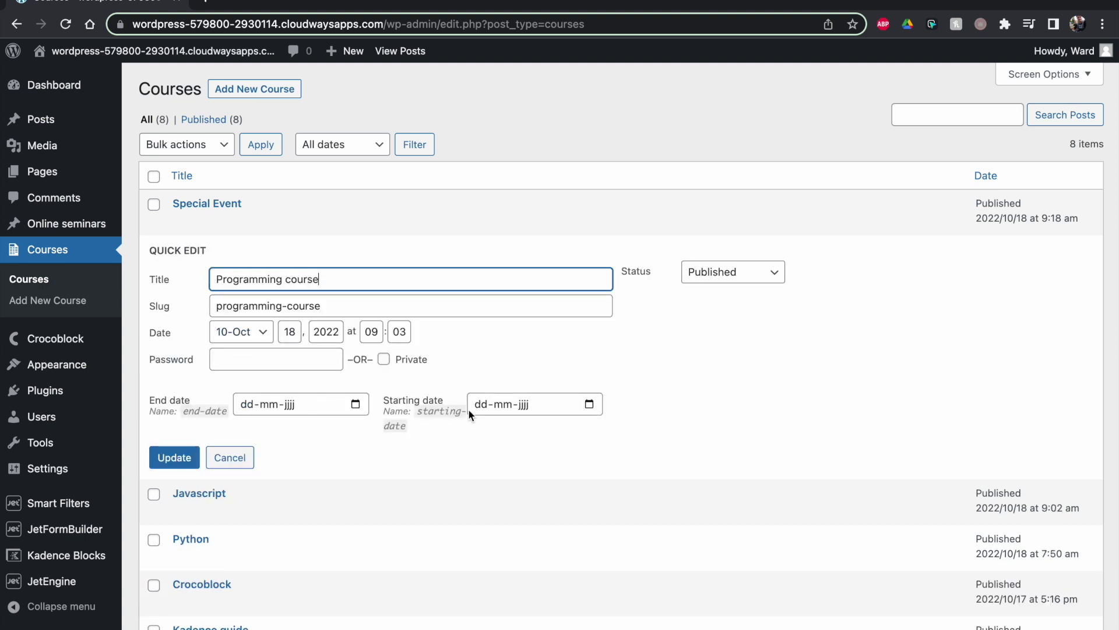